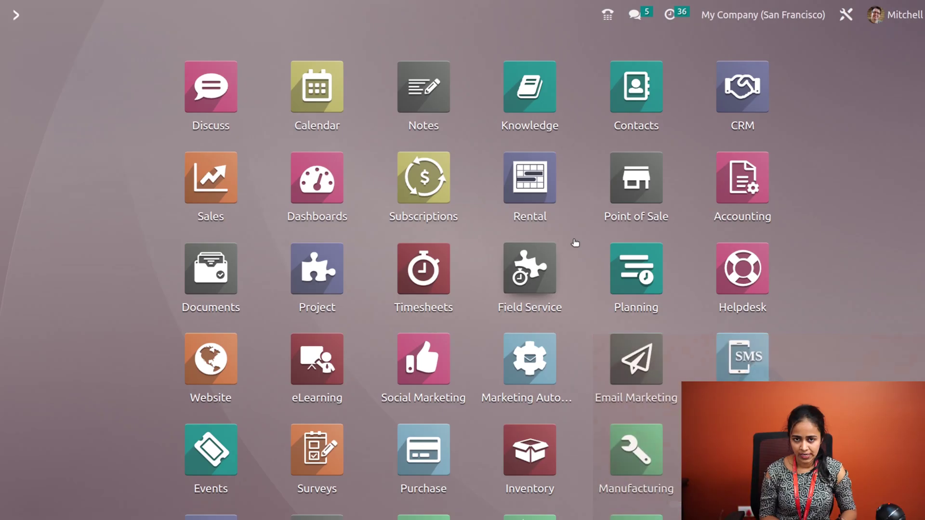
Step: Search the installed apps for lunch and open the Lunch app
text(lunch)
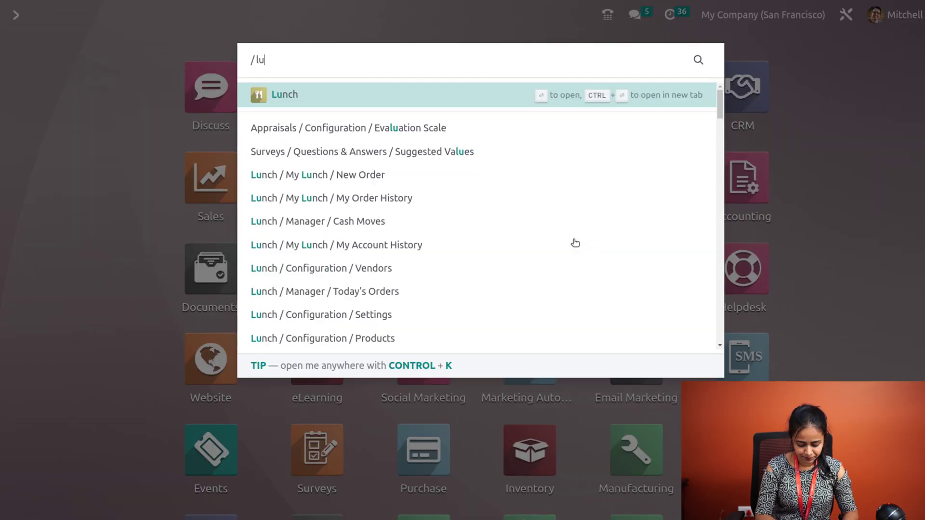
click(390, 101)
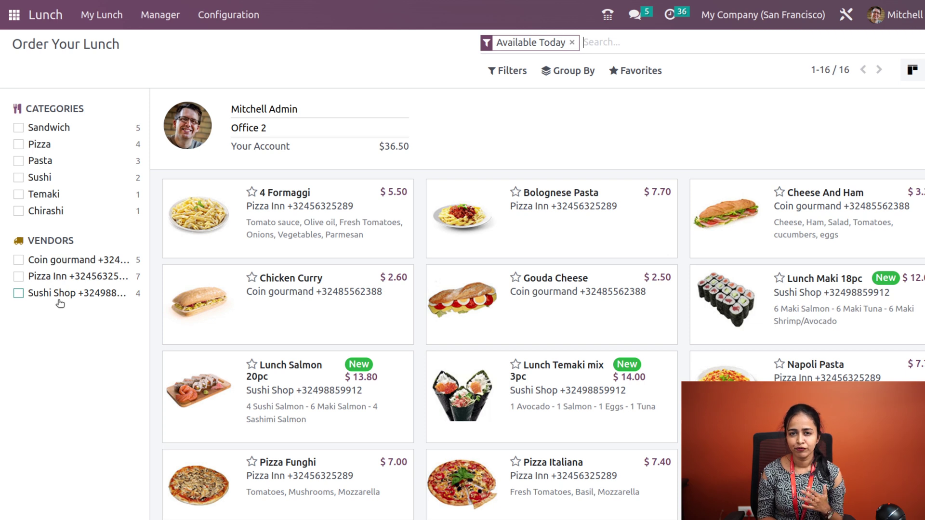
Step: Filter the lunch products by the Sandwich category and by the Sushi Shop vendor, clearing each filter after viewing
click(19, 128)
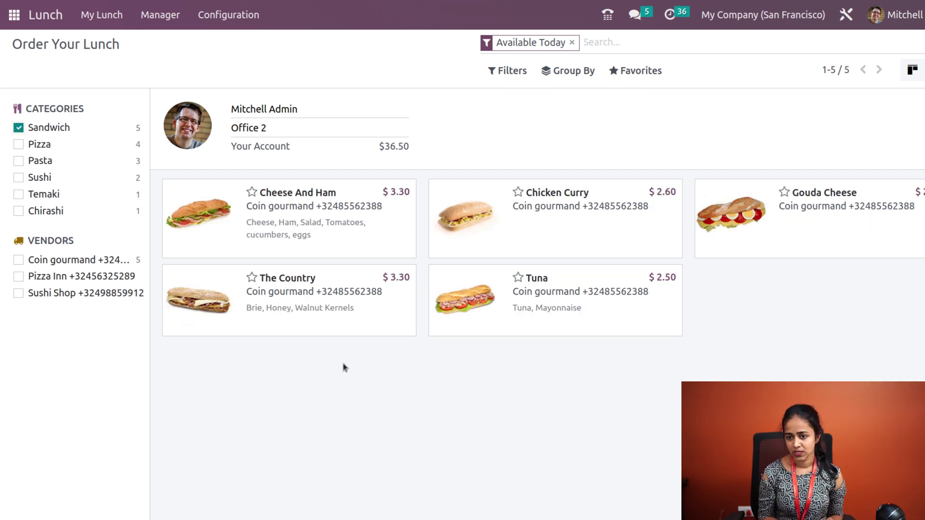
click(15, 129)
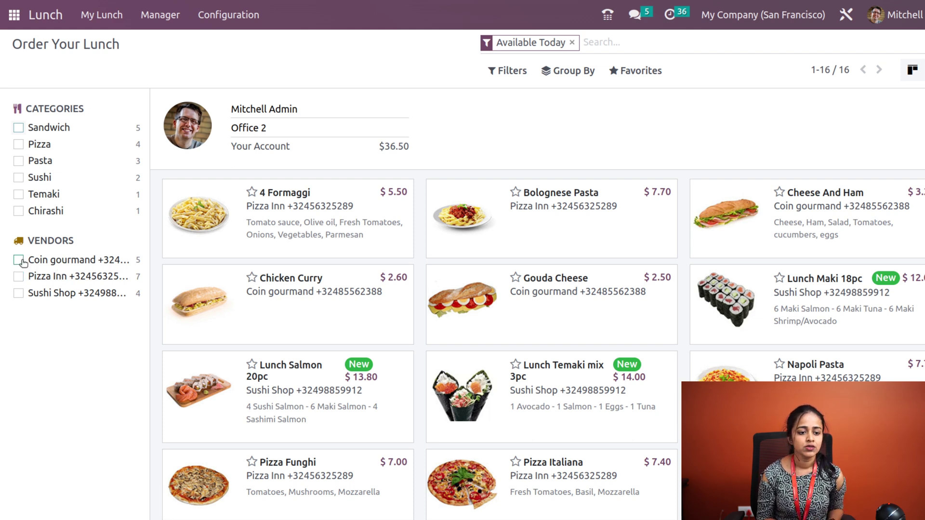
click(18, 294)
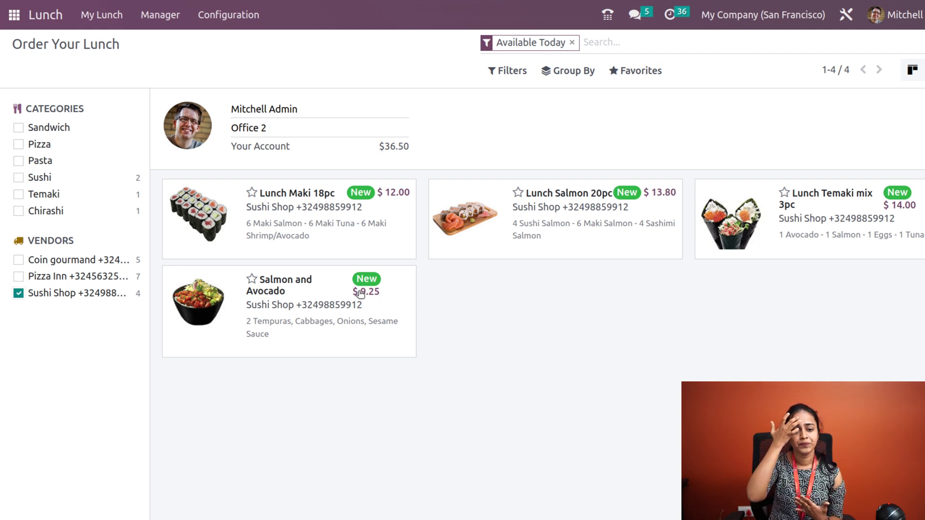
click(18, 293)
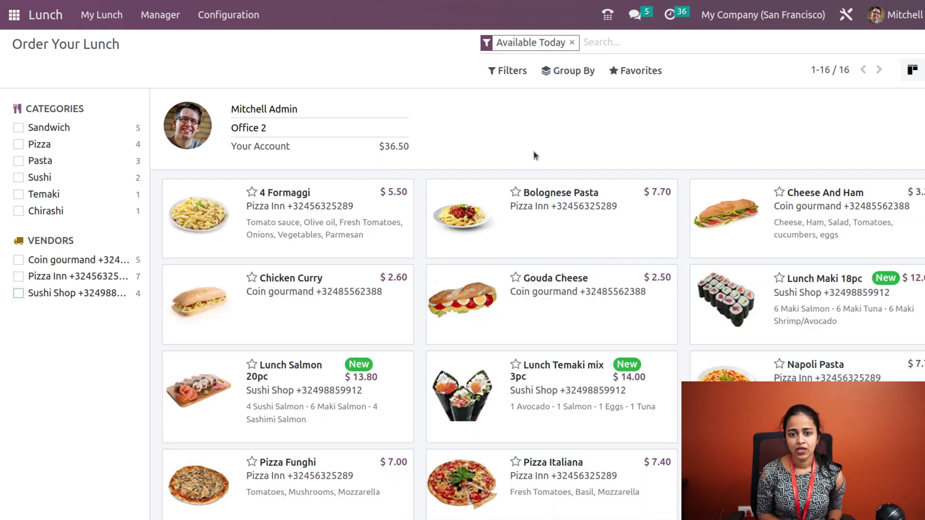
Step: Filter the lunch products by Monday availability, remove that filter, and review the remaining filter options
click(501, 77)
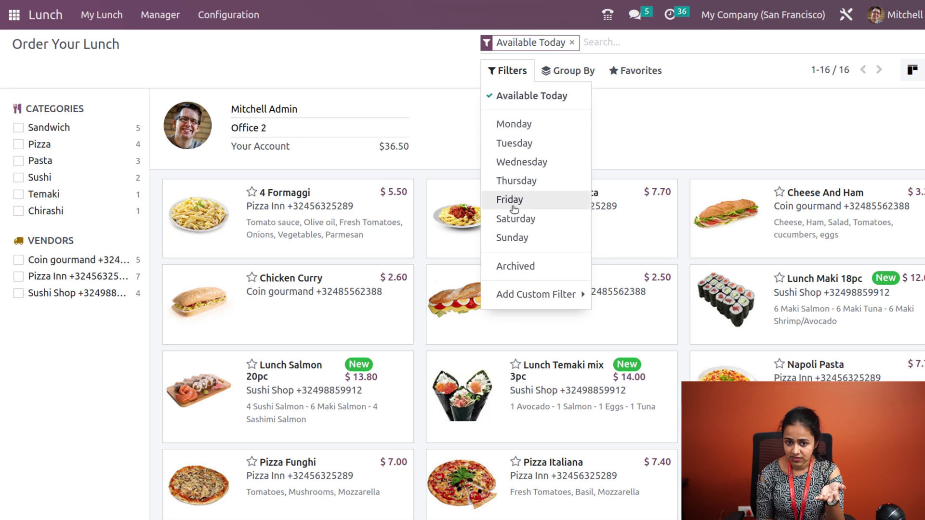
click(529, 130)
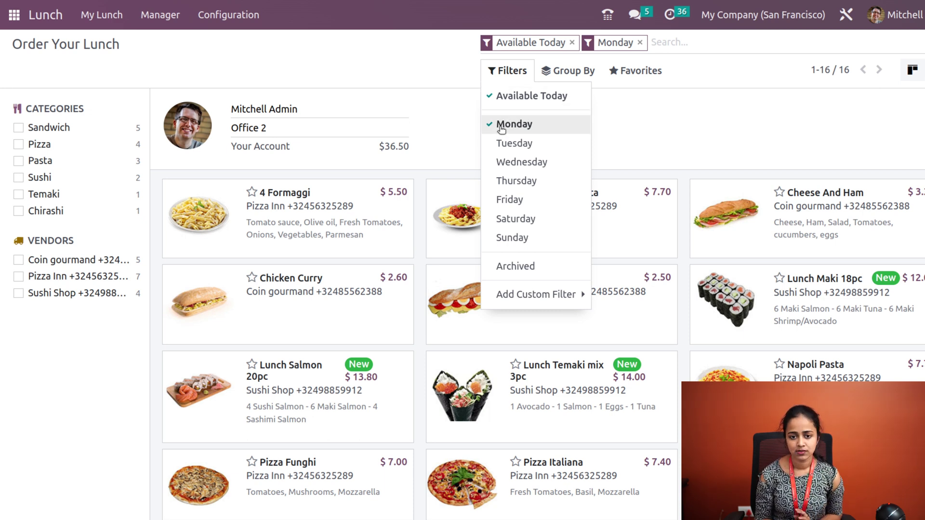
click(501, 126)
click(504, 79)
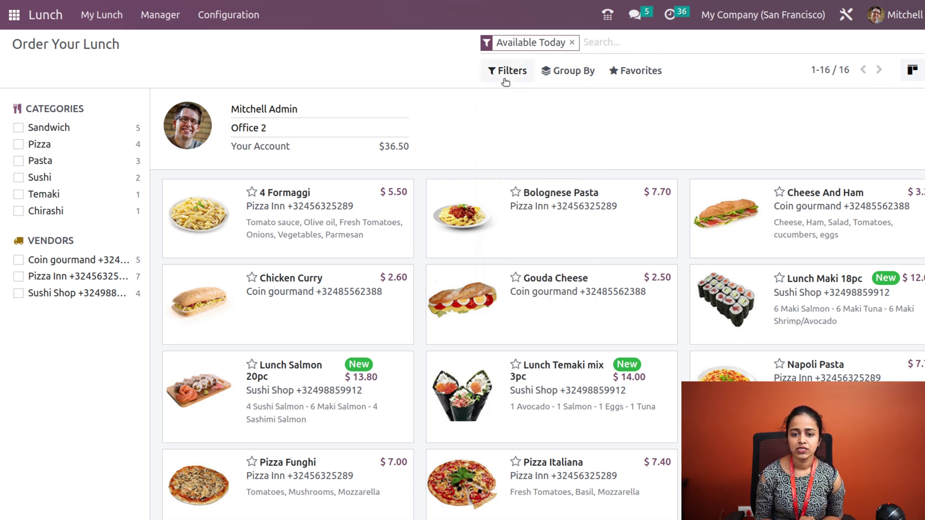
click(505, 80)
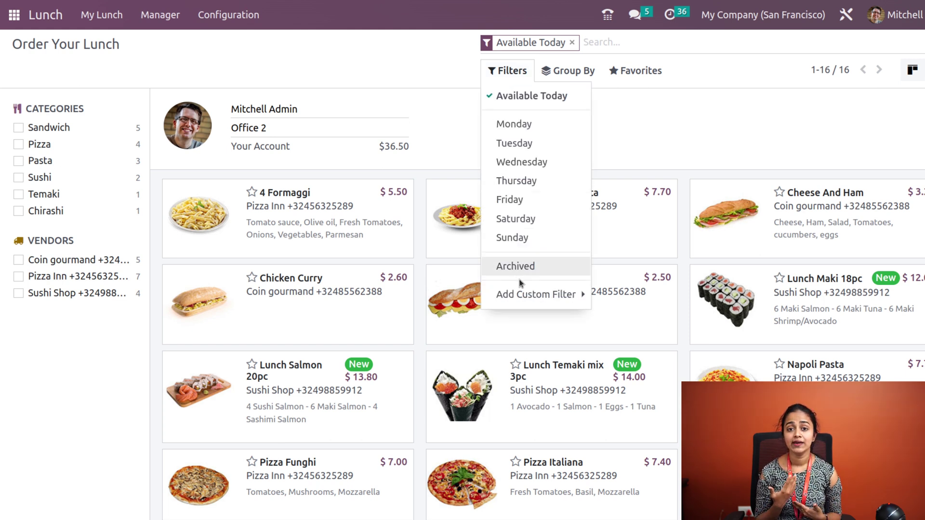
click(678, 128)
Step: Remove the Available Today filter and group the lunch products by vendor
click(572, 42)
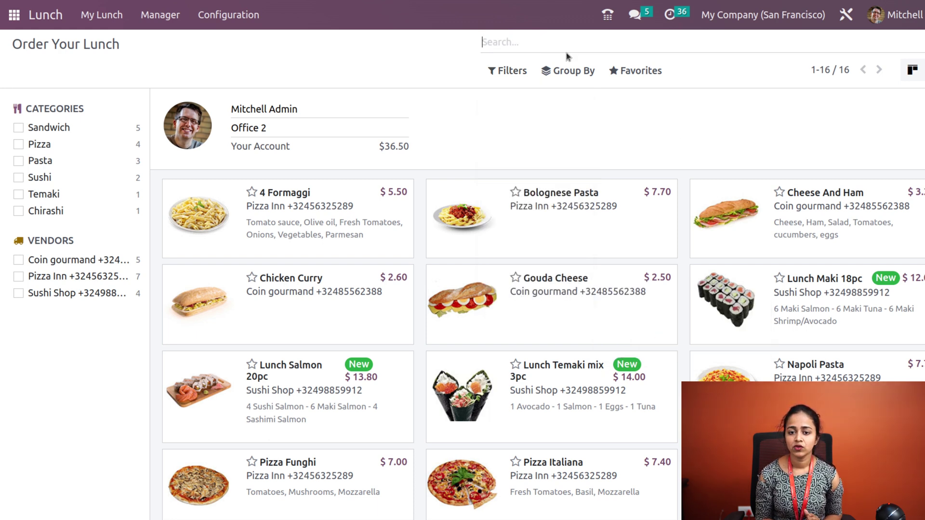
click(564, 71)
click(566, 94)
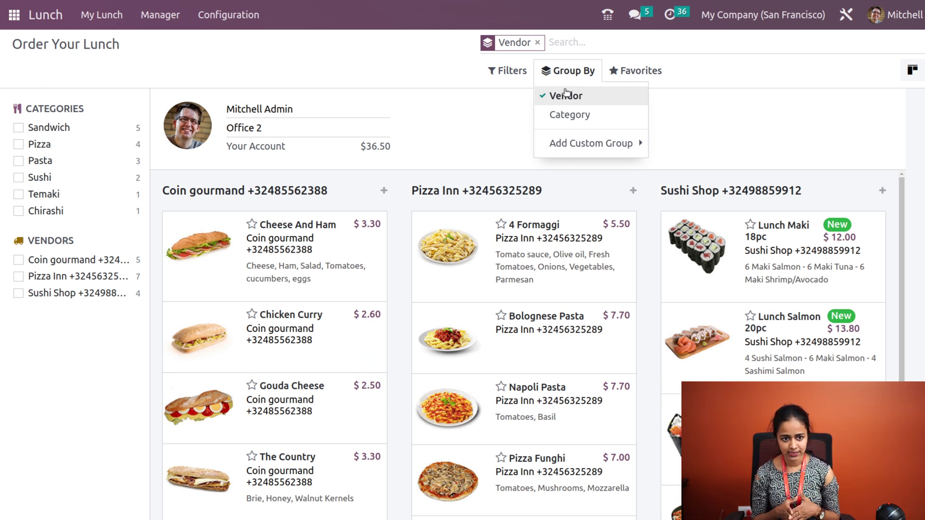
Step: Group the lunch products by category instead of vendor, and clear the grouping
click(507, 71)
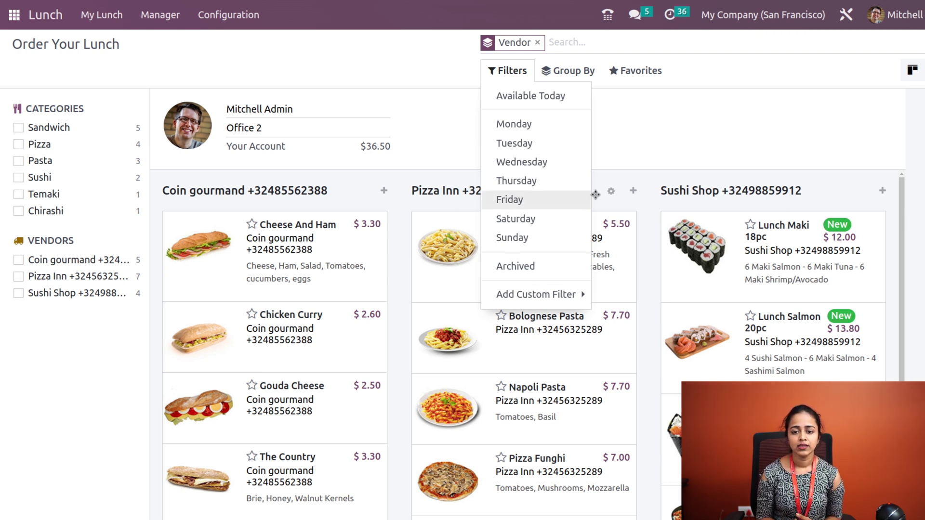
click(575, 71)
click(571, 113)
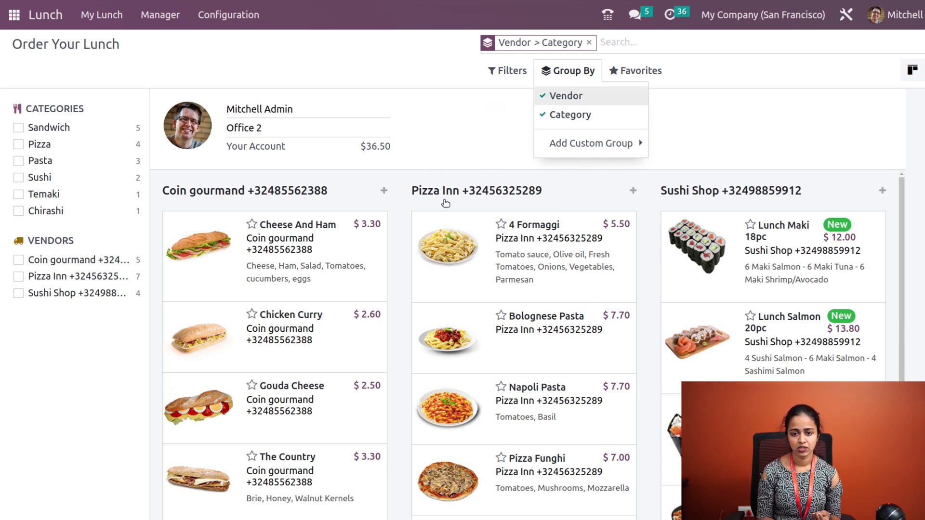
click(571, 95)
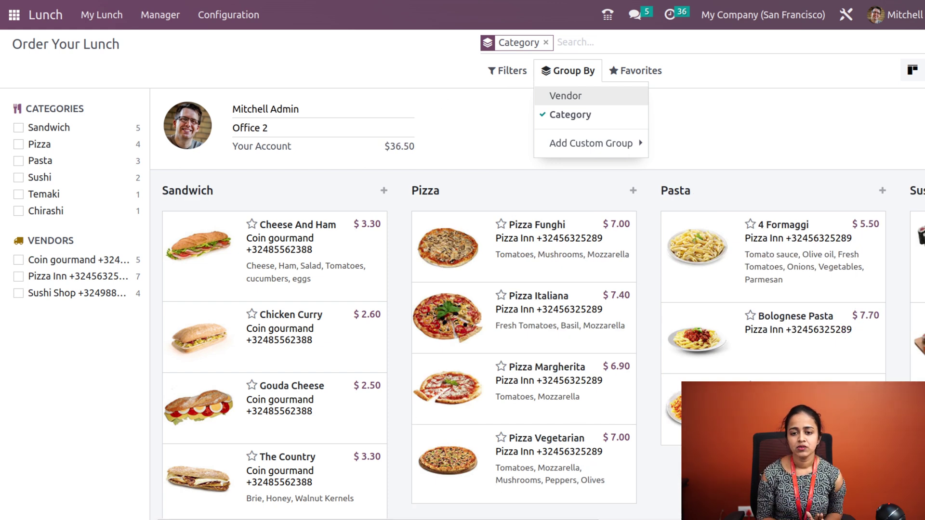
click(546, 43)
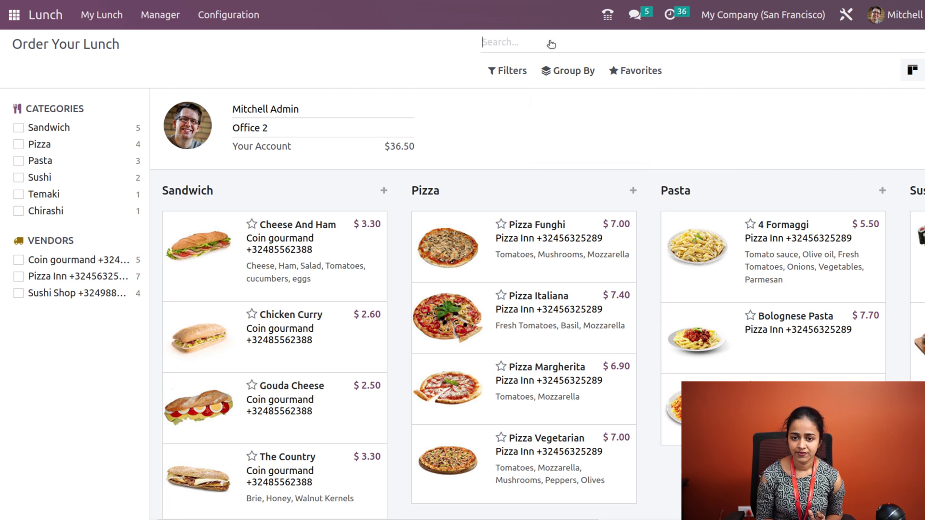
Step: Examine the favorites options for saving the current search and adding the view to the dashboard
click(631, 71)
click(672, 97)
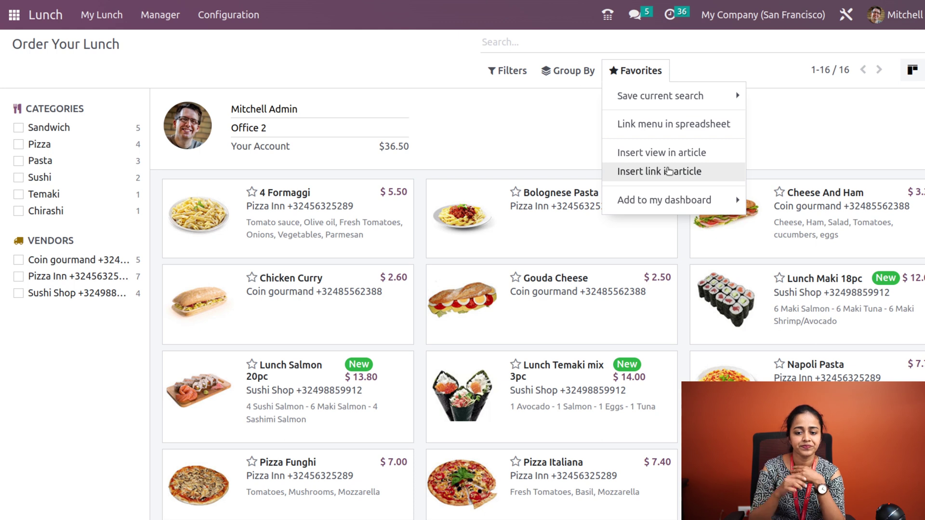
click(643, 200)
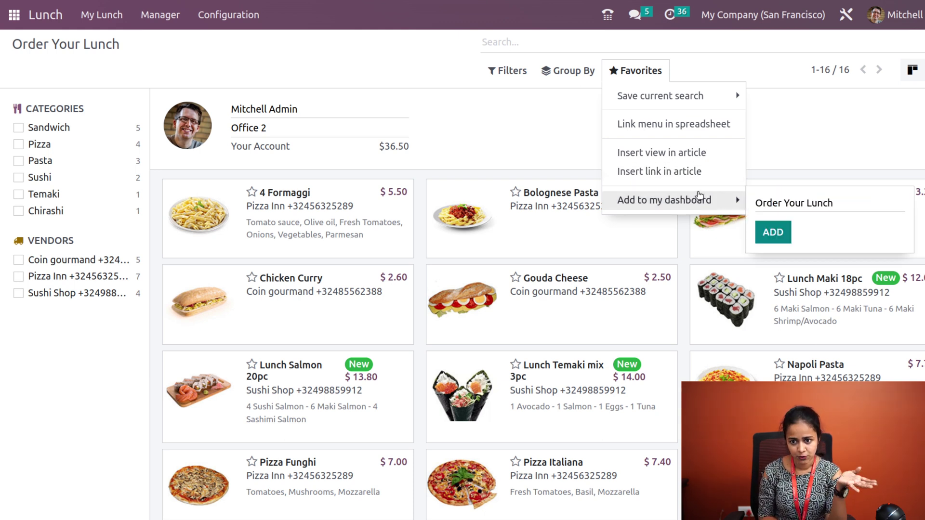
click(768, 161)
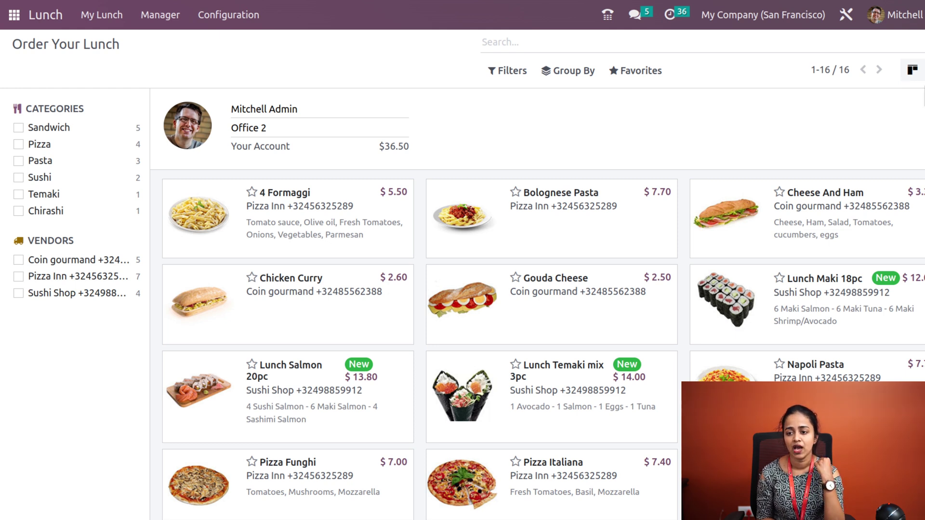
Step: Show the lunch products as a list and look through the product rows
click(912, 70)
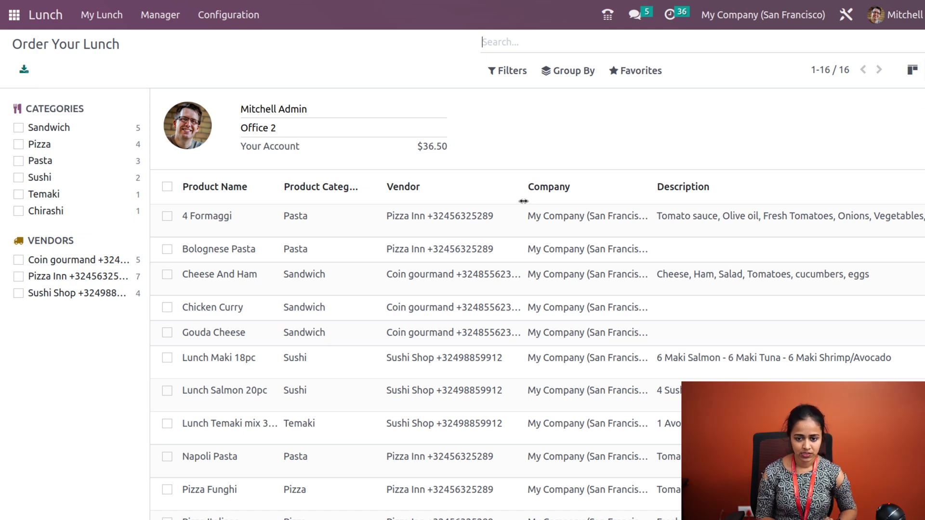
scroll(456, 505, down, 4)
scroll(455, 501, up, 4)
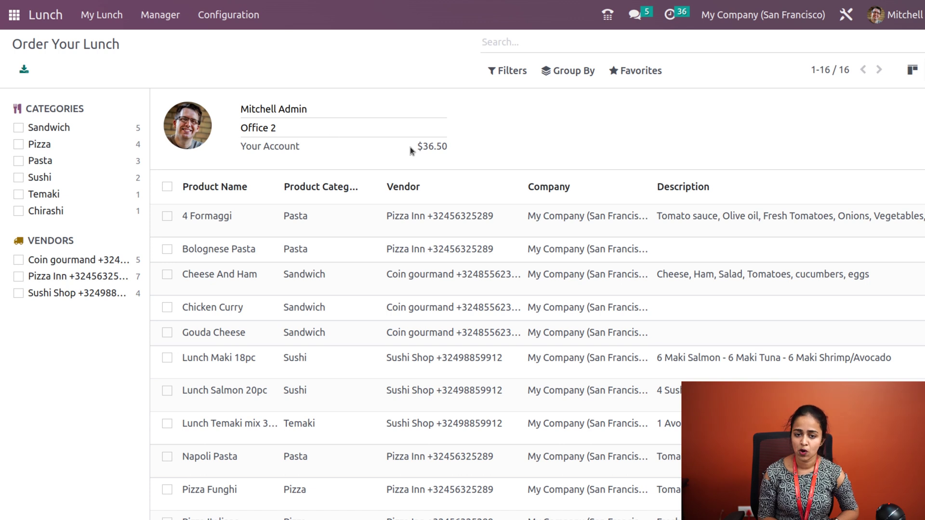
Step: Review the selectable employees and office locations for the lunch order without changing them
click(359, 112)
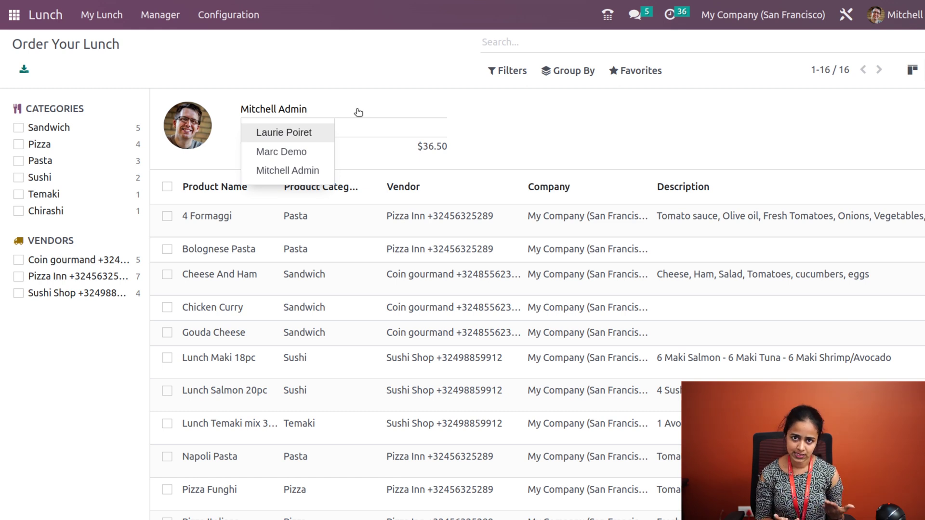
click(366, 127)
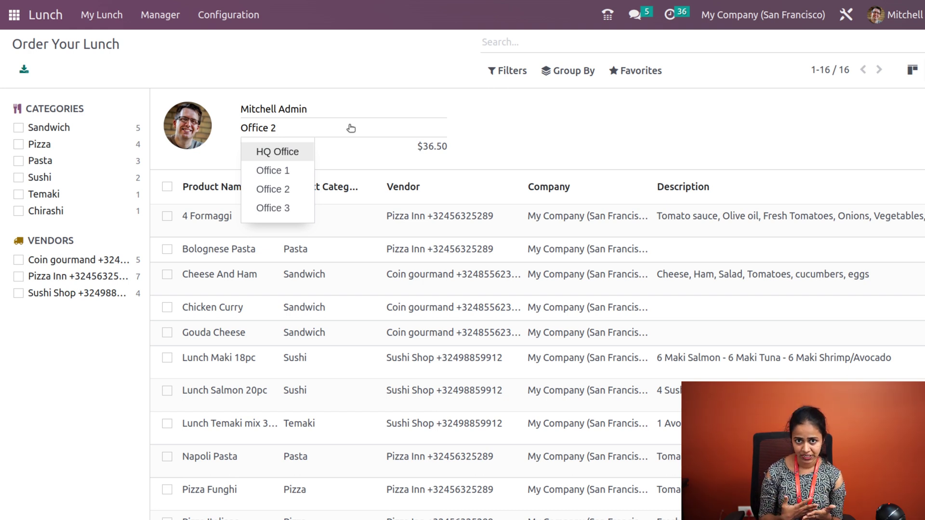
click(334, 151)
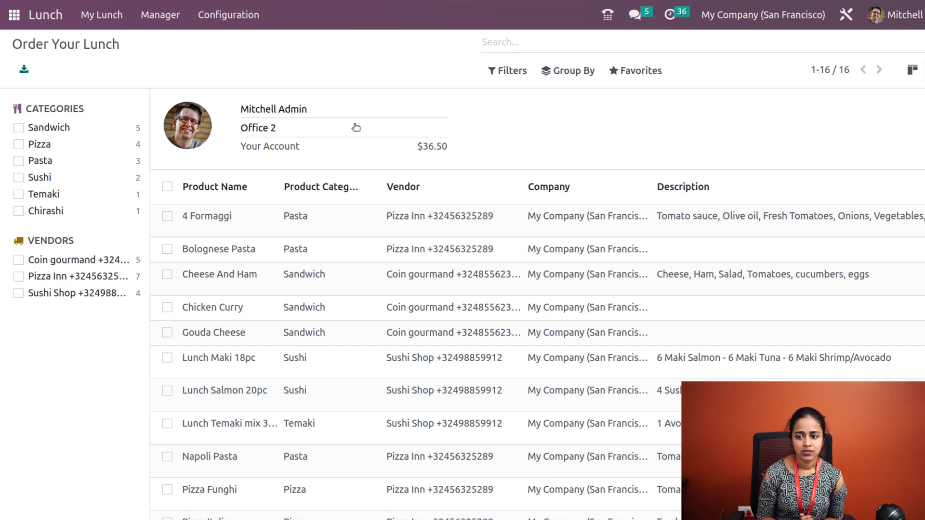
Step: Return to the kanban view, inspect the order configuration of the 4 Formaggi product and discard it
click(912, 71)
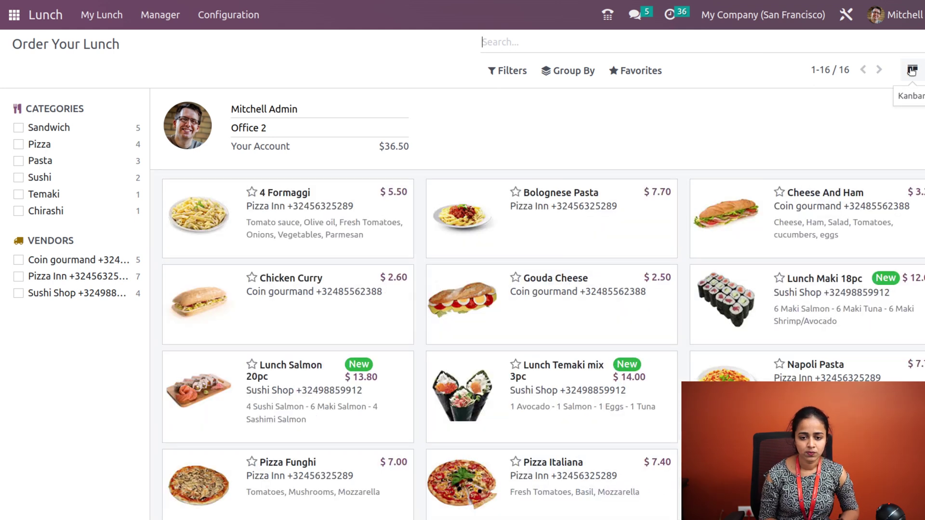
click(254, 229)
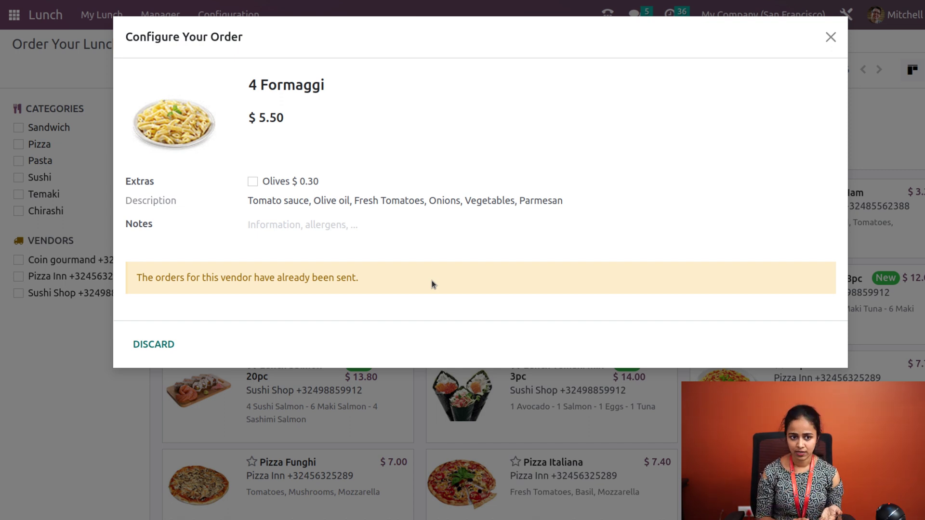
click(144, 344)
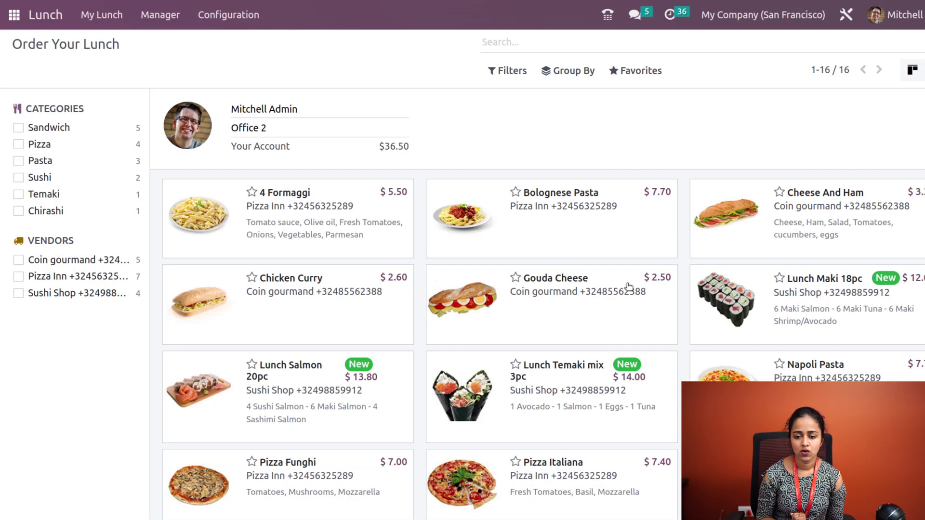
Step: Add one Gouda Cheese and one Lunch Maki 18pc to the cart and place the order
click(587, 294)
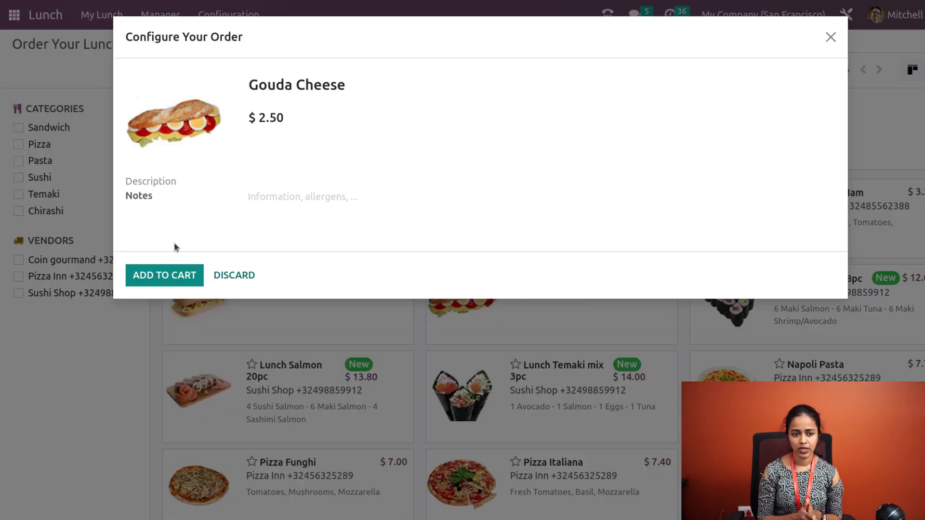
click(151, 279)
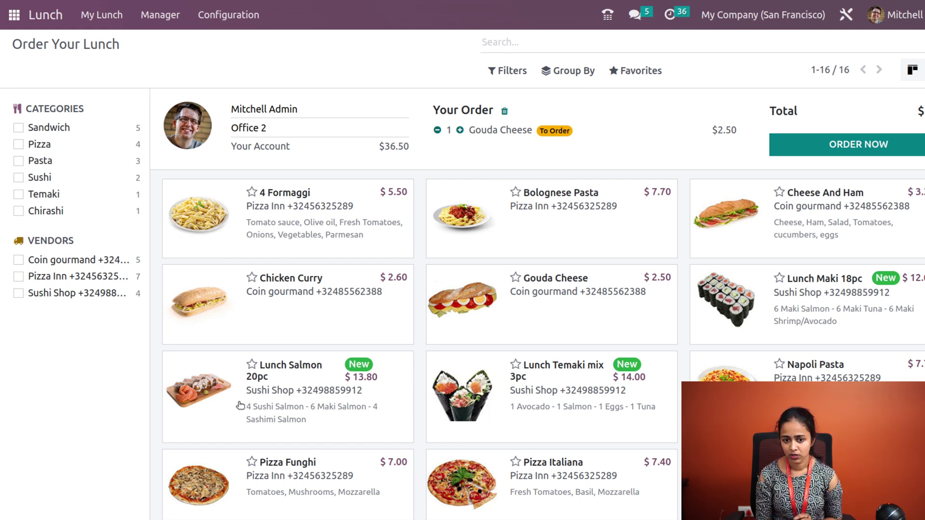
click(736, 337)
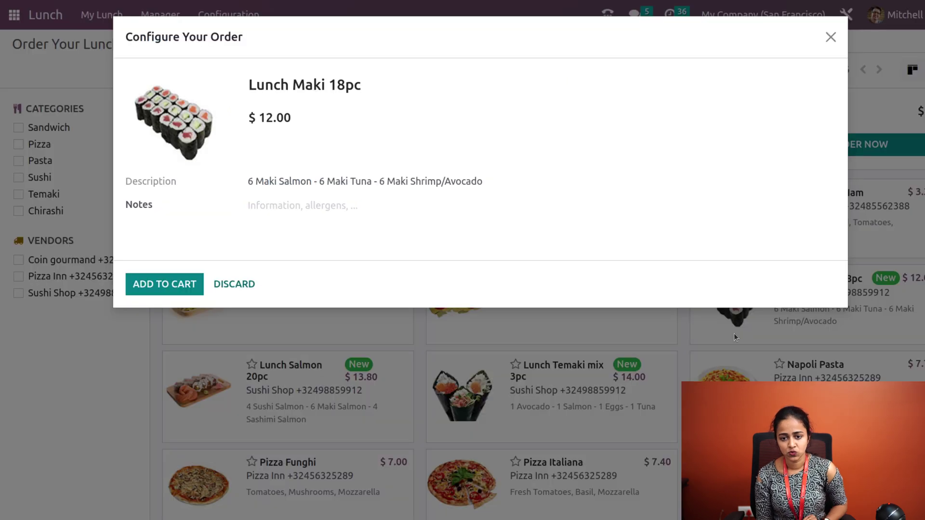
click(181, 283)
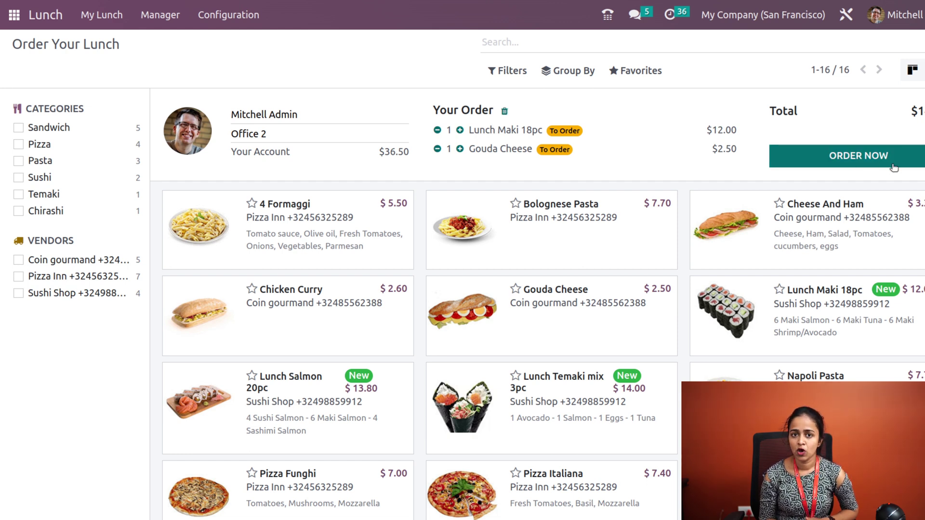
click(867, 161)
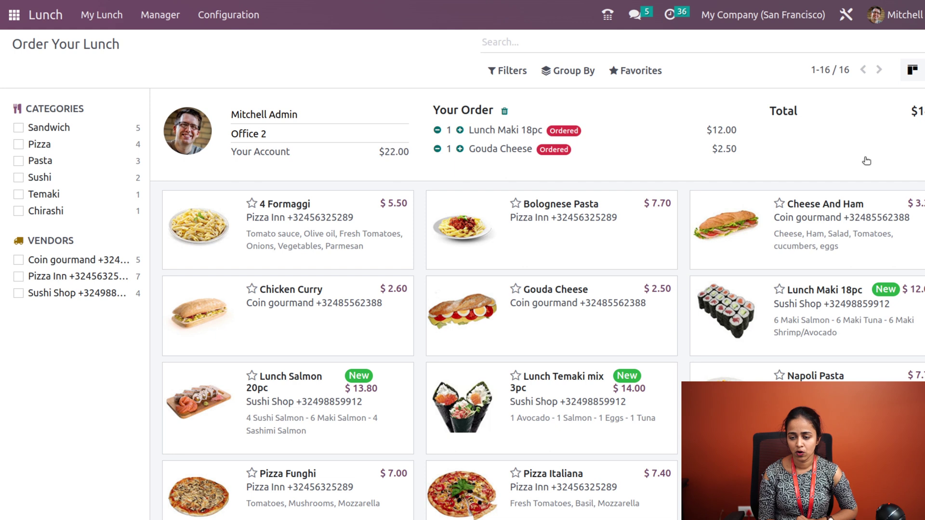
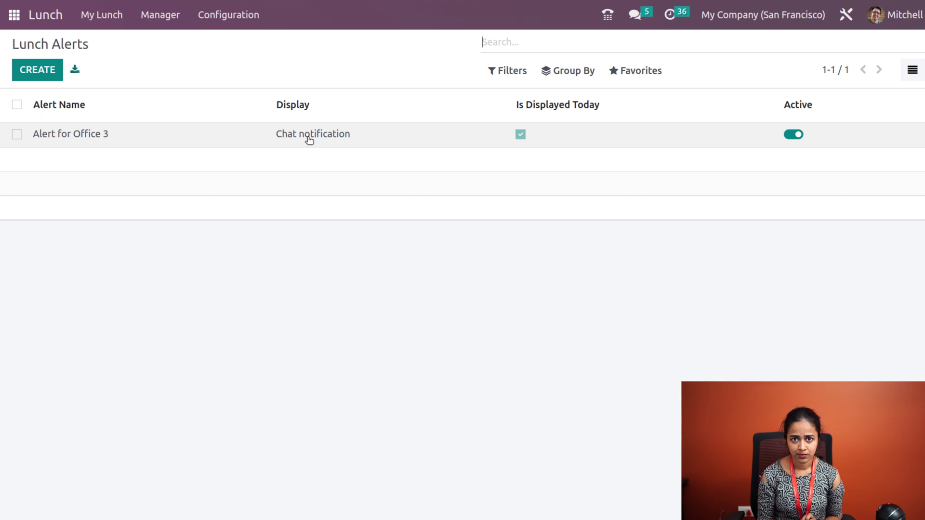
Step: Start a new lunch alert and name it "new food items available"
click(42, 71)
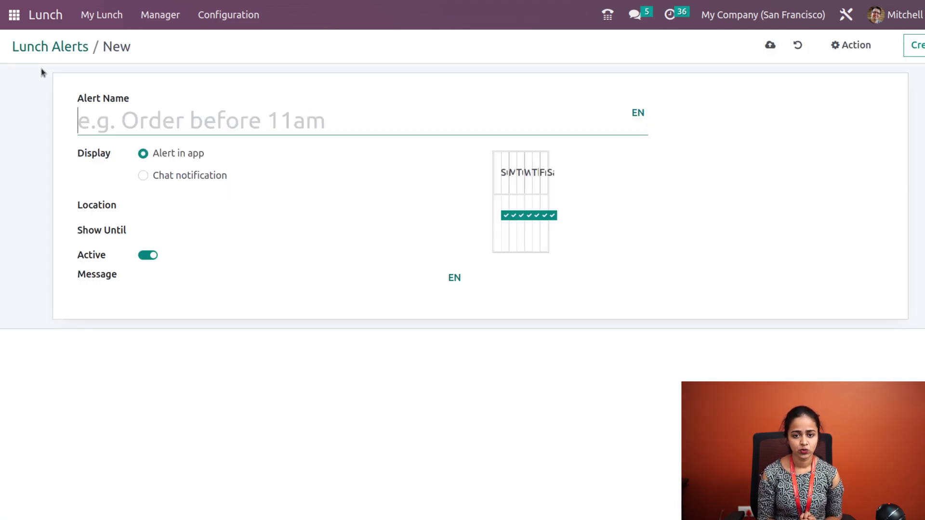
text(h)
key(BackSpace)
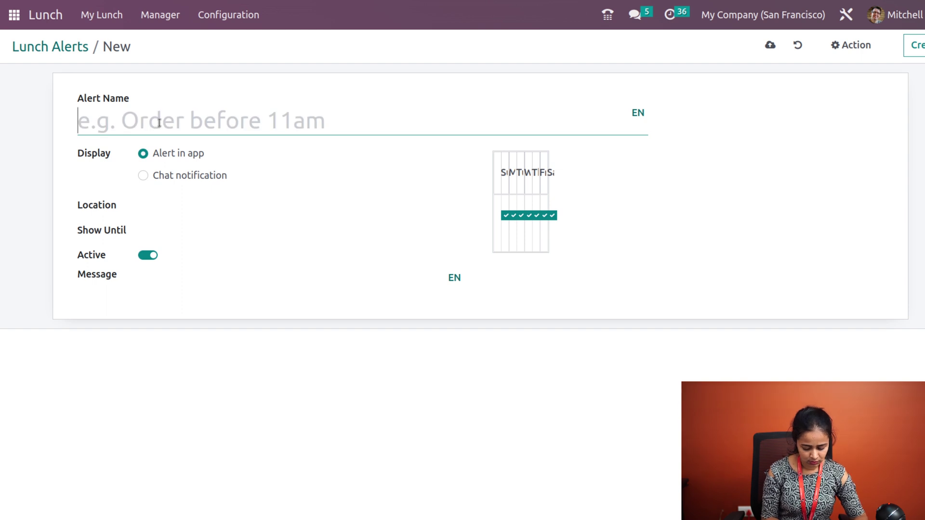
text(new fo)
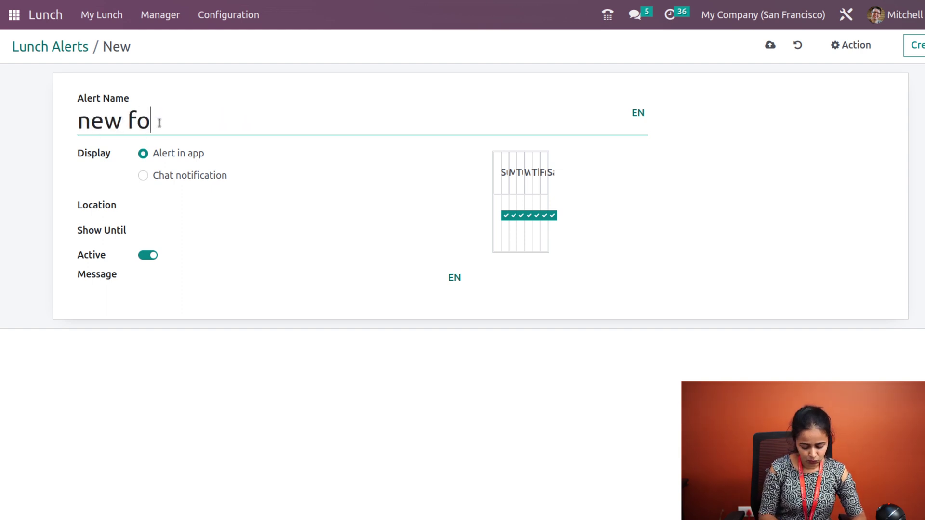
text(od items available)
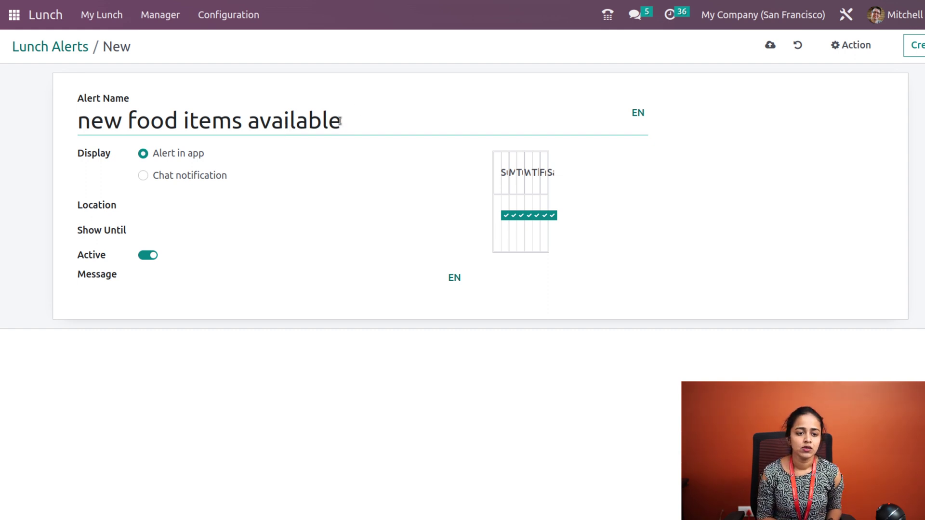
drag(340, 120, 68, 115)
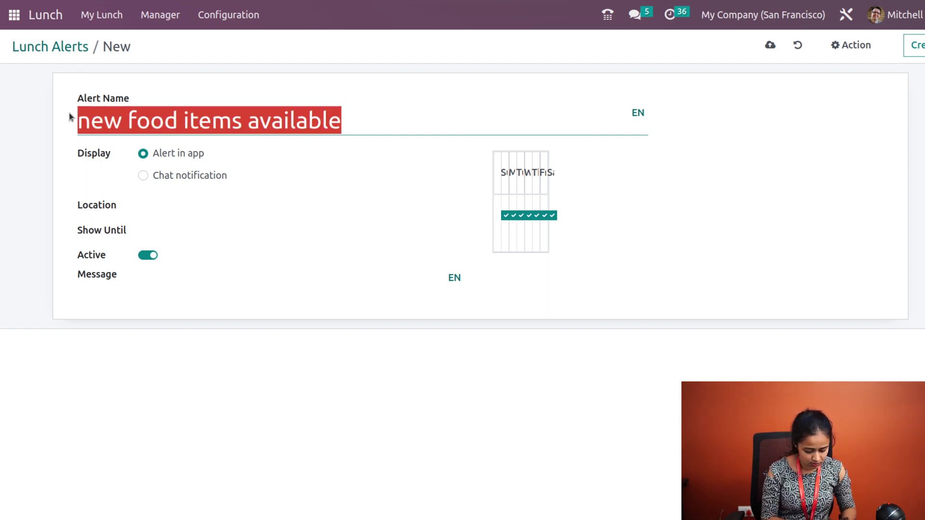
click(70, 116)
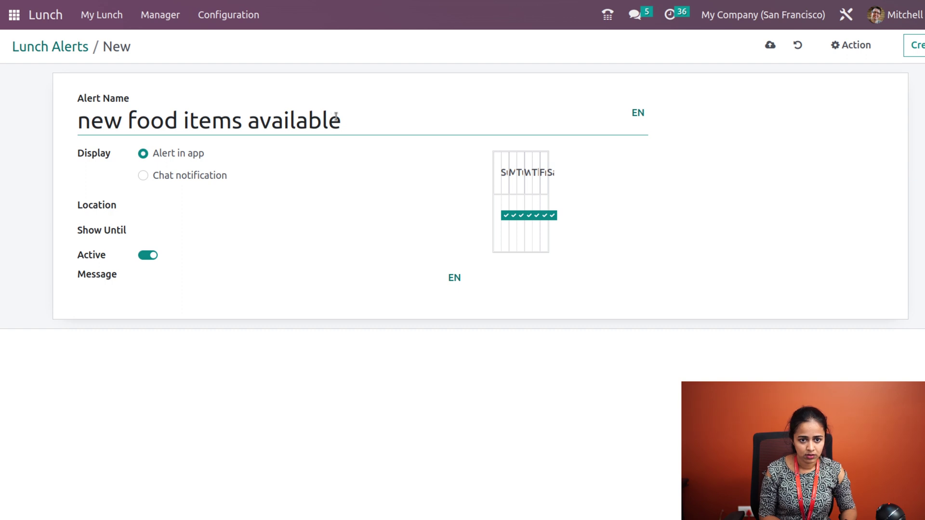
drag(342, 120, 374, 98)
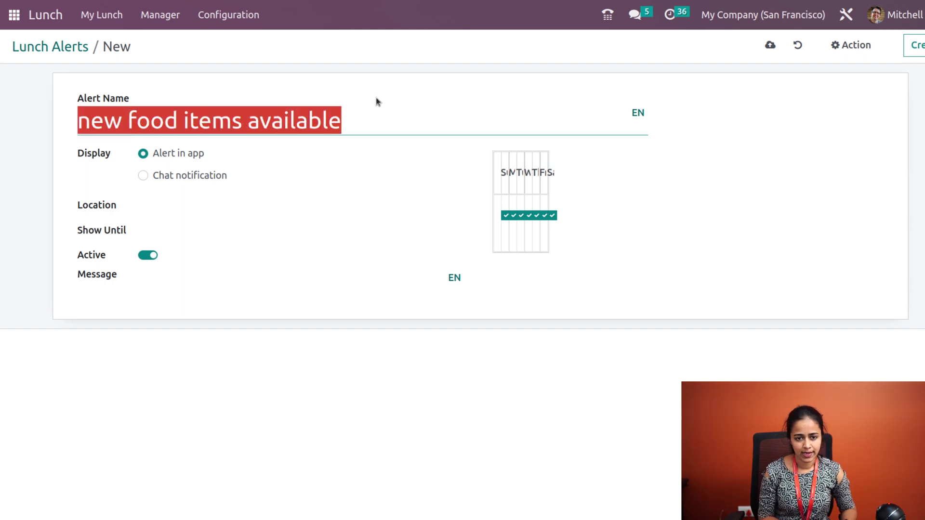
click(375, 97)
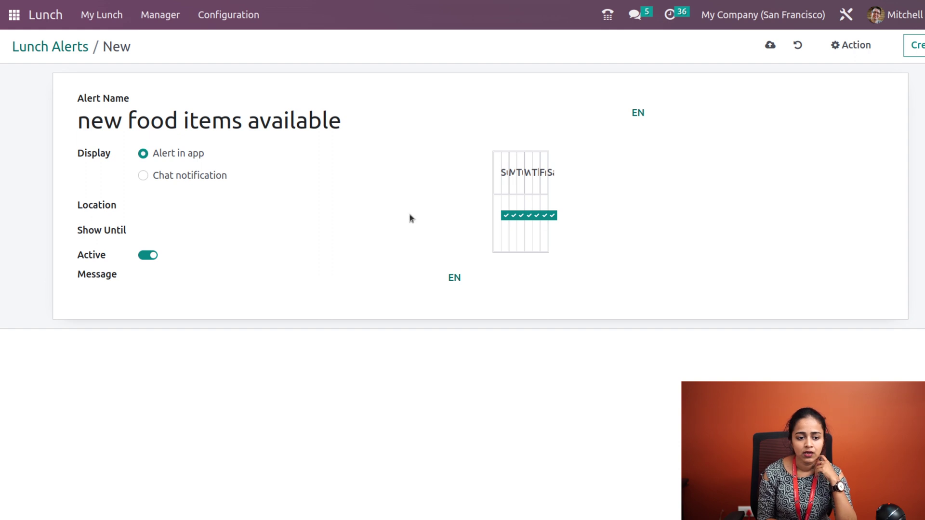
Step: Set the alert's location to Office 2 and its Show Until date to 11/17/2022
click(180, 206)
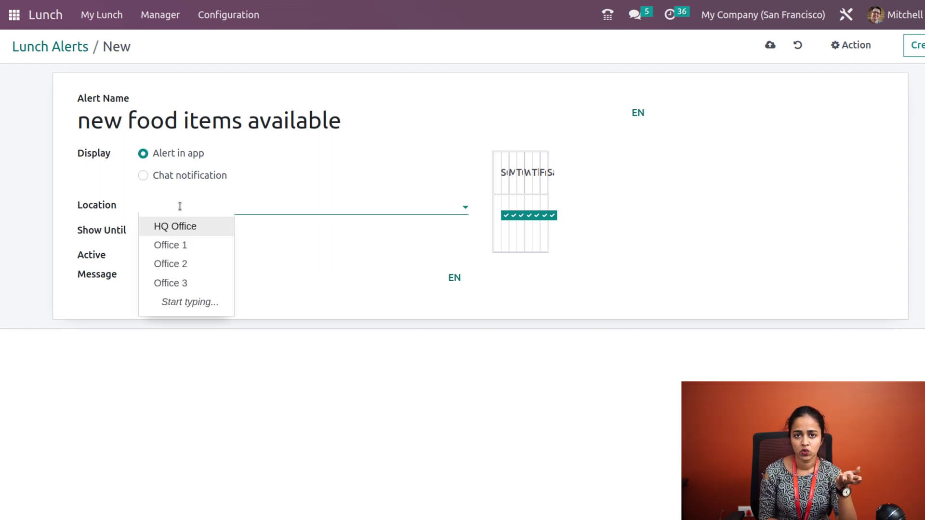
click(173, 265)
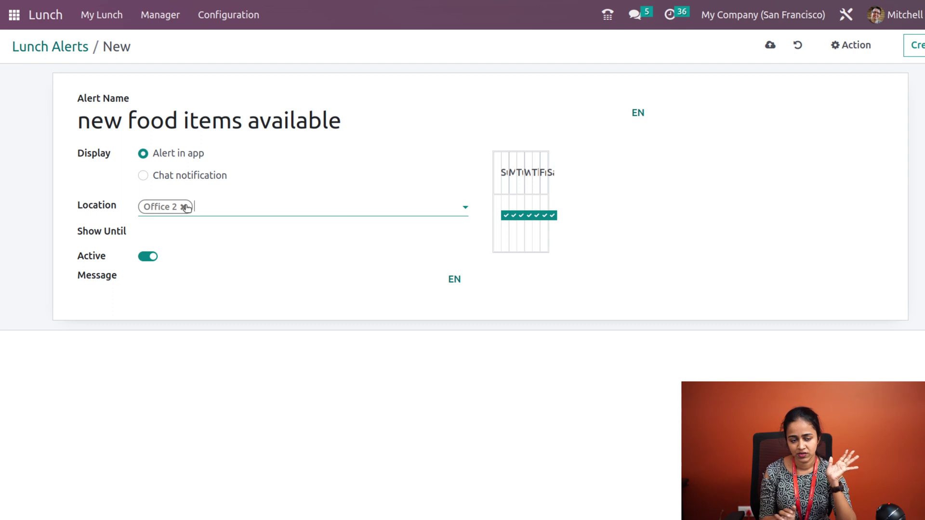
click(163, 239)
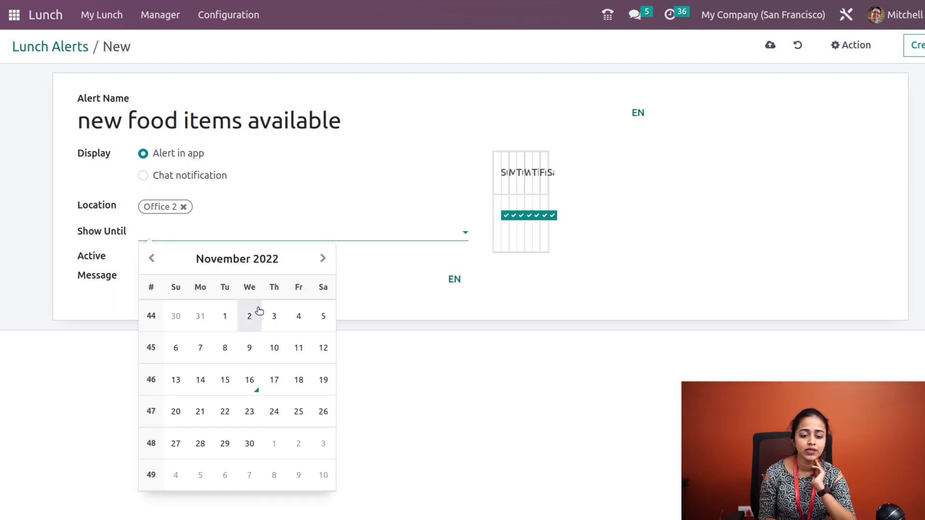
click(277, 383)
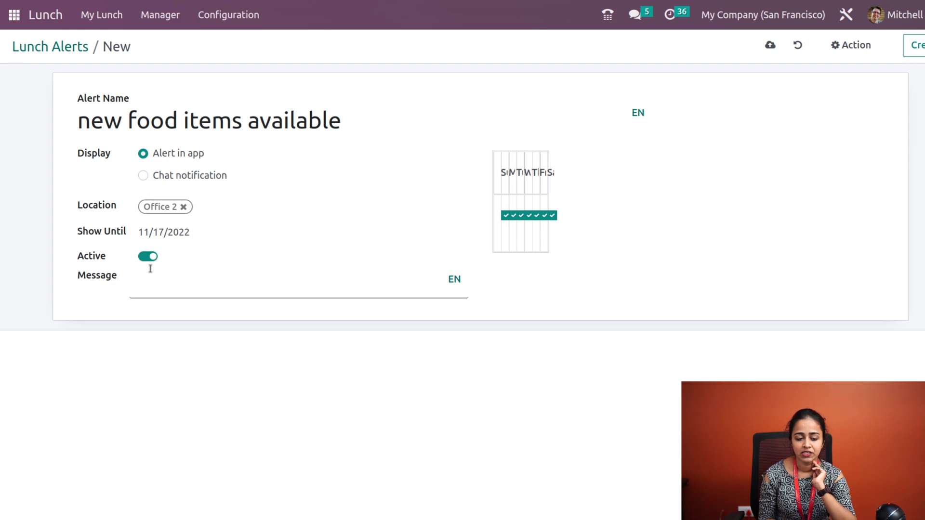
Step: Keep the alert active, enter the message "new food available" and save the alert
click(159, 282)
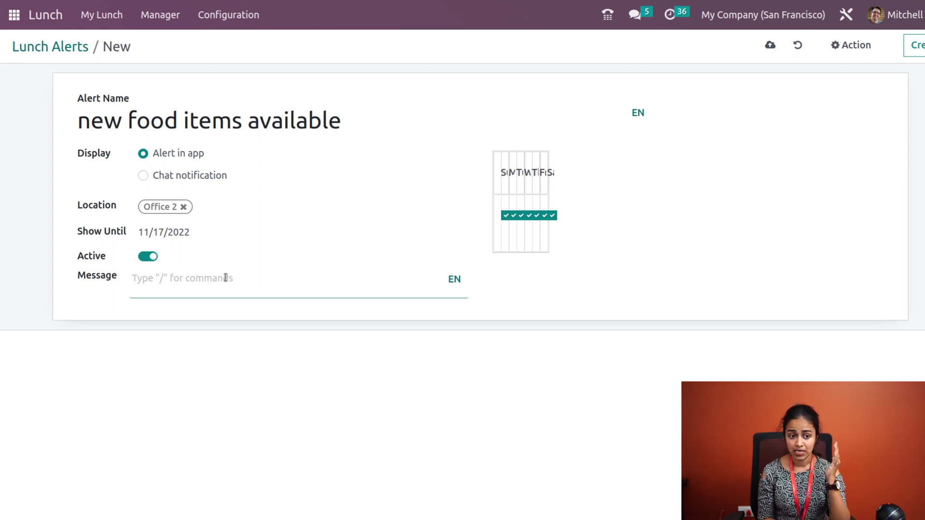
click(146, 257)
click(146, 257)
click(163, 287)
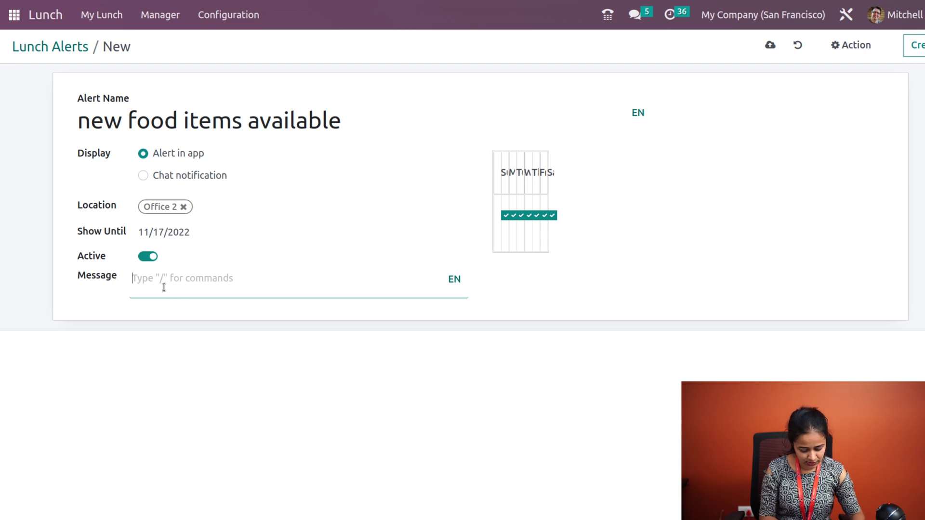
text(new food available)
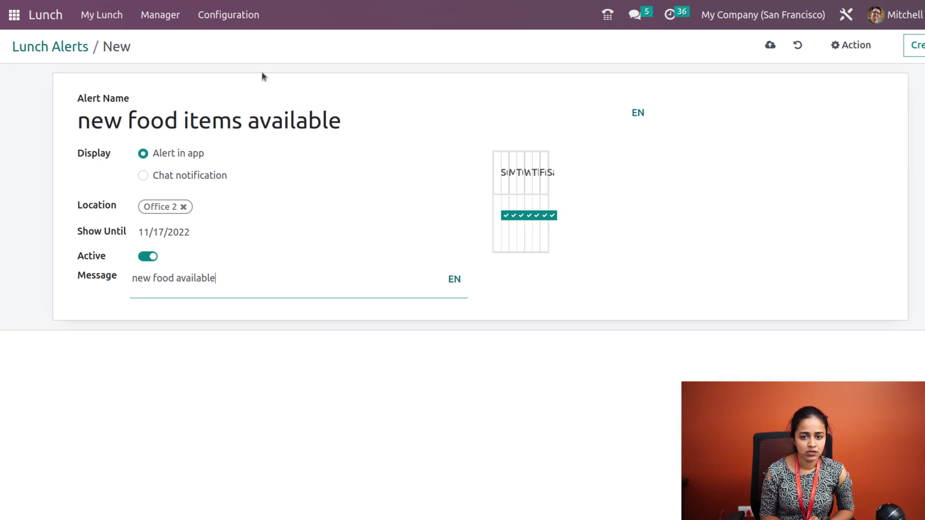
click(771, 47)
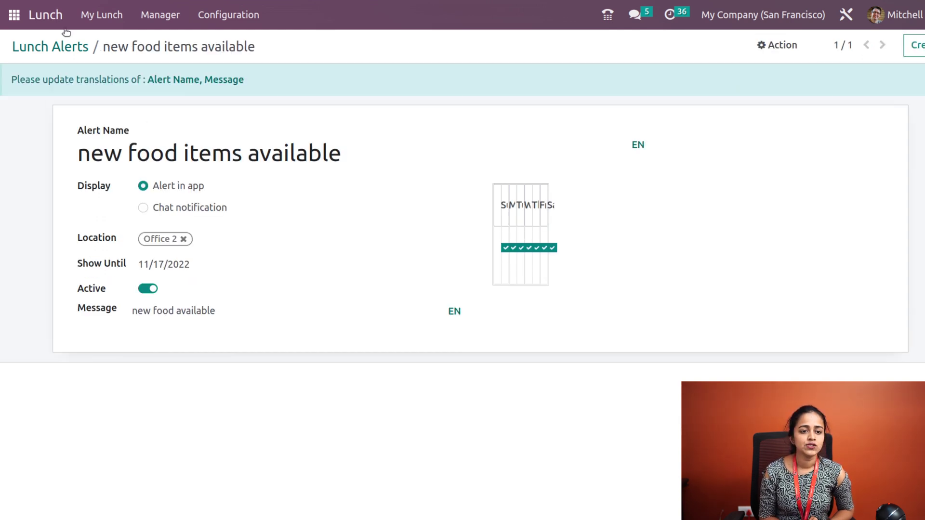
Step: Check the alert on the lunch ordering page and show the personal order history
click(47, 16)
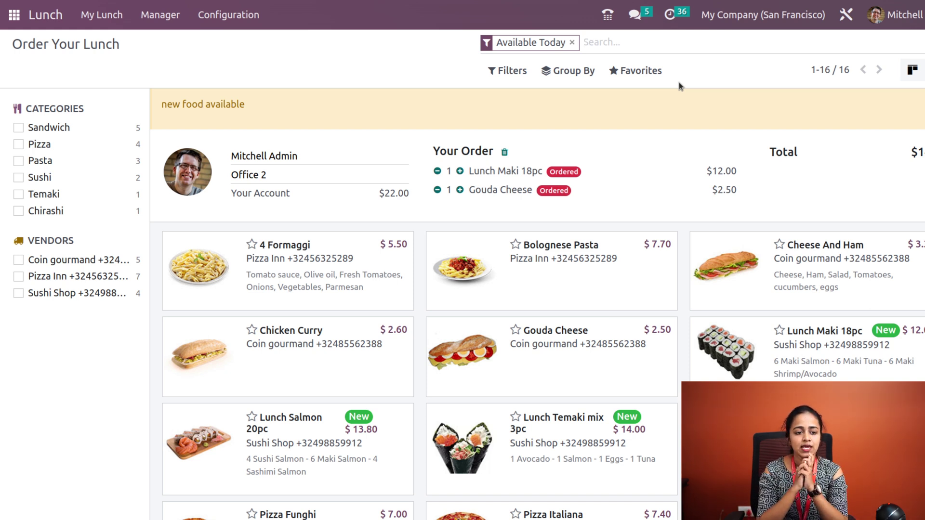
click(115, 17)
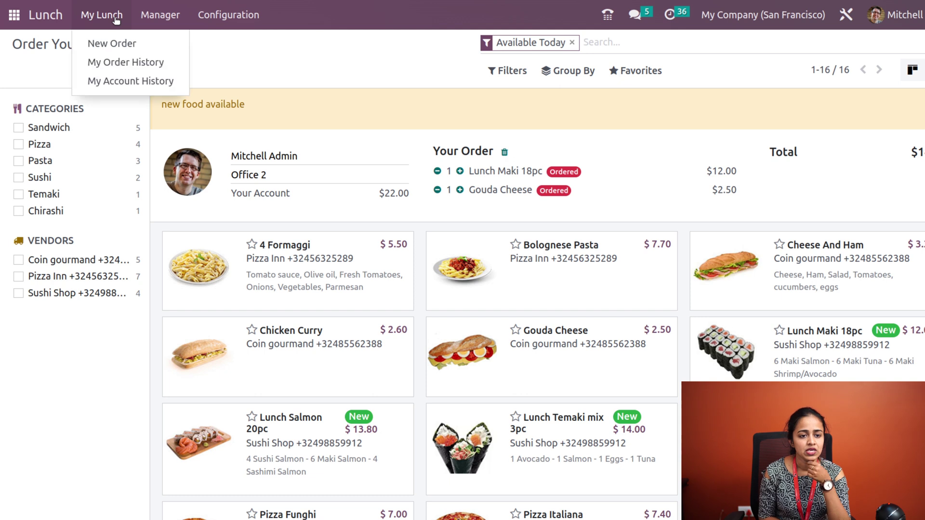
click(167, 63)
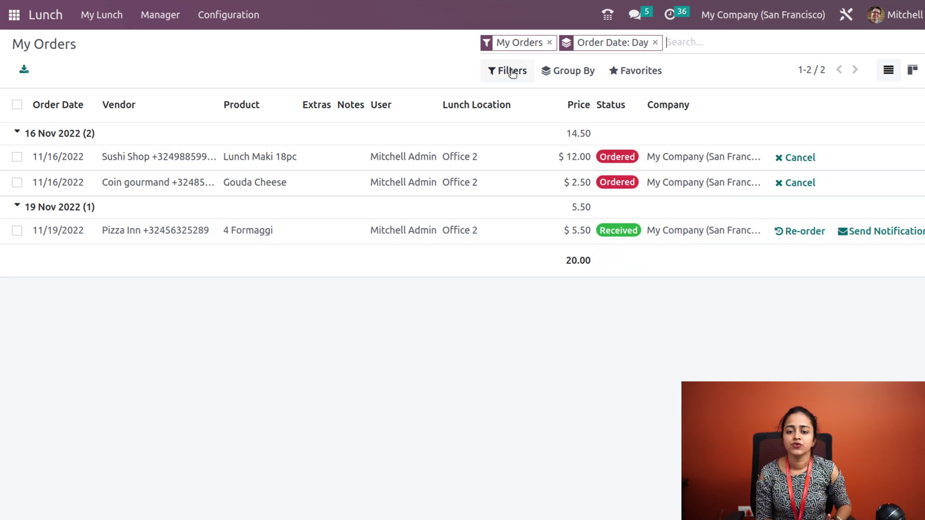
Step: Review the filter, custom filter, grouping and favorites options of the personal order history without applying any
click(512, 70)
click(525, 247)
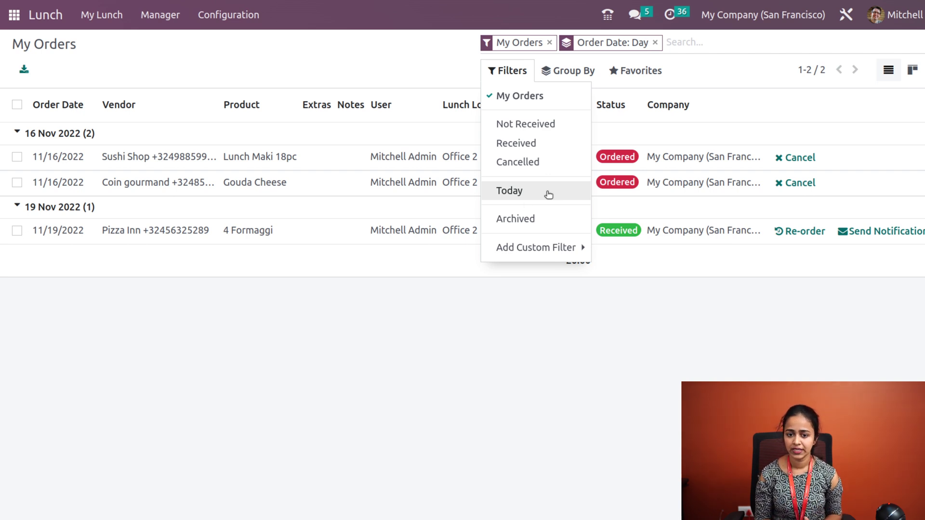
click(549, 248)
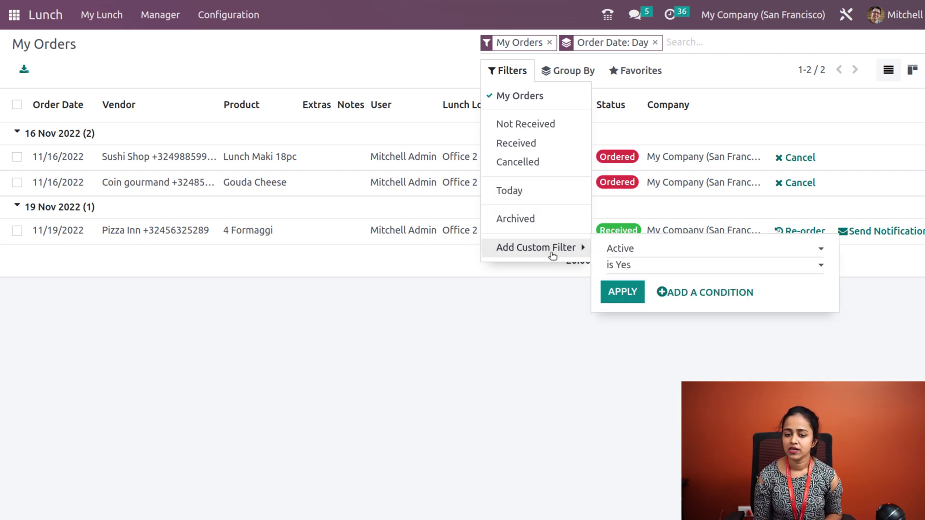
click(524, 324)
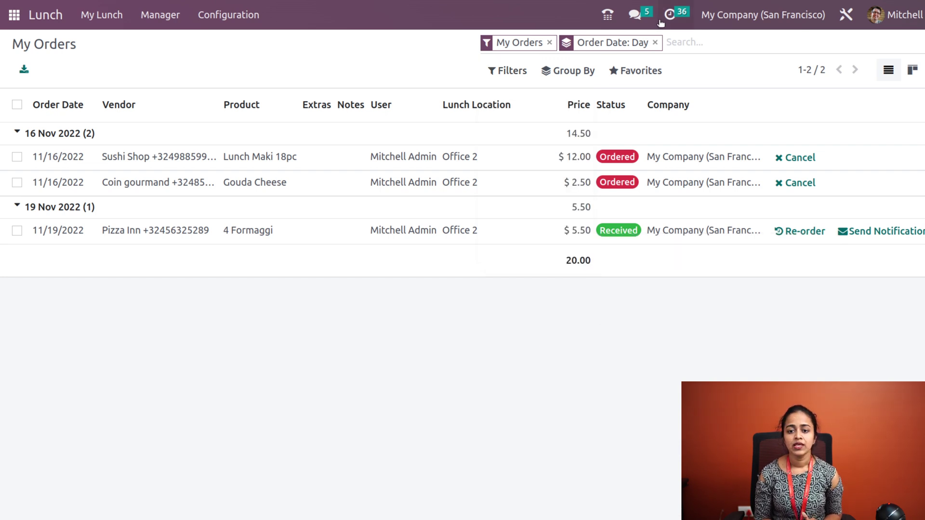
click(568, 74)
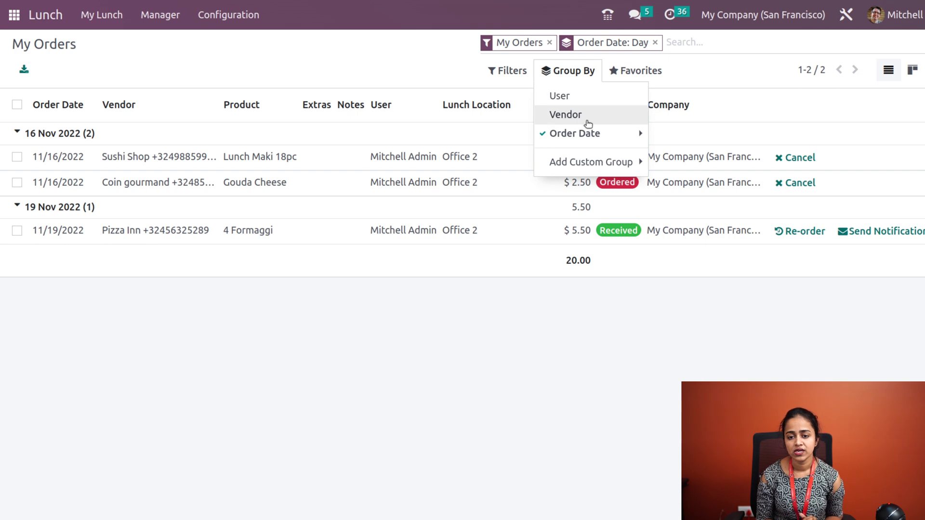
click(640, 71)
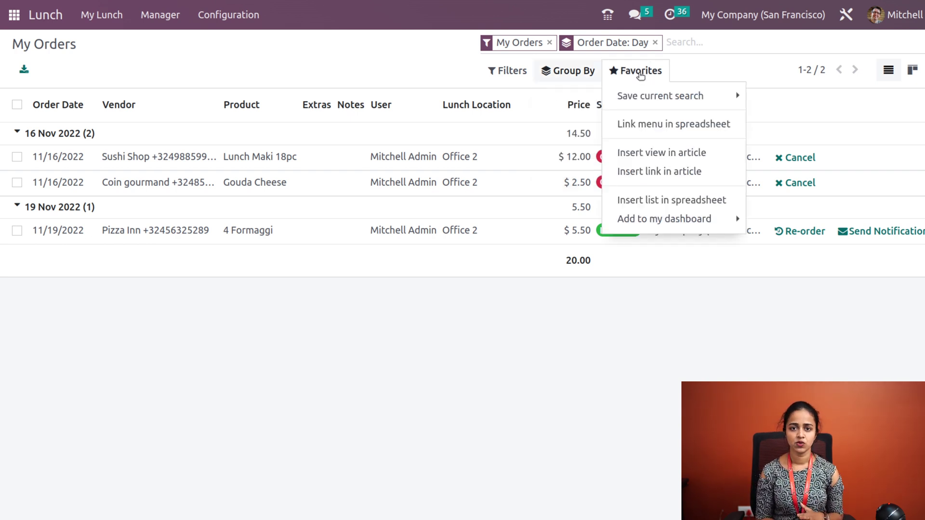
click(384, 47)
Step: View the personal lunch account history, and today's orders with their filter and favorites options
click(105, 10)
click(119, 83)
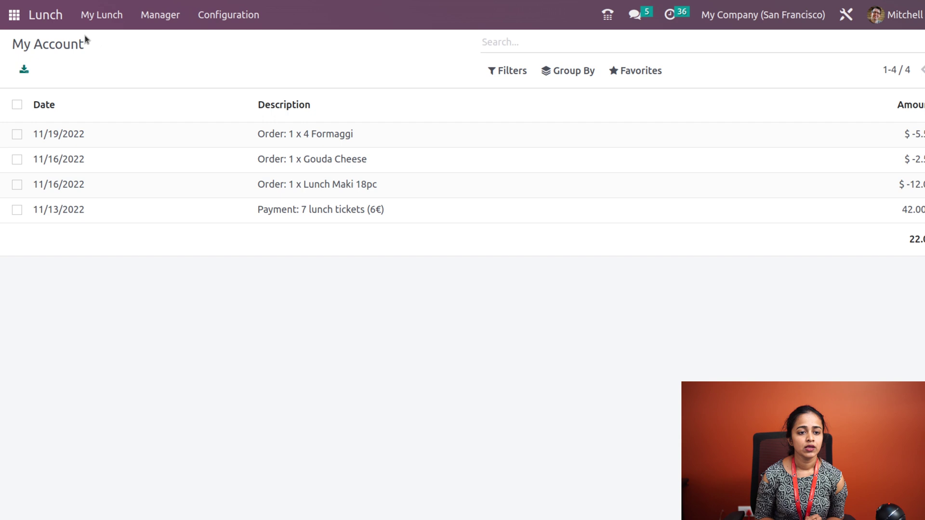
click(153, 22)
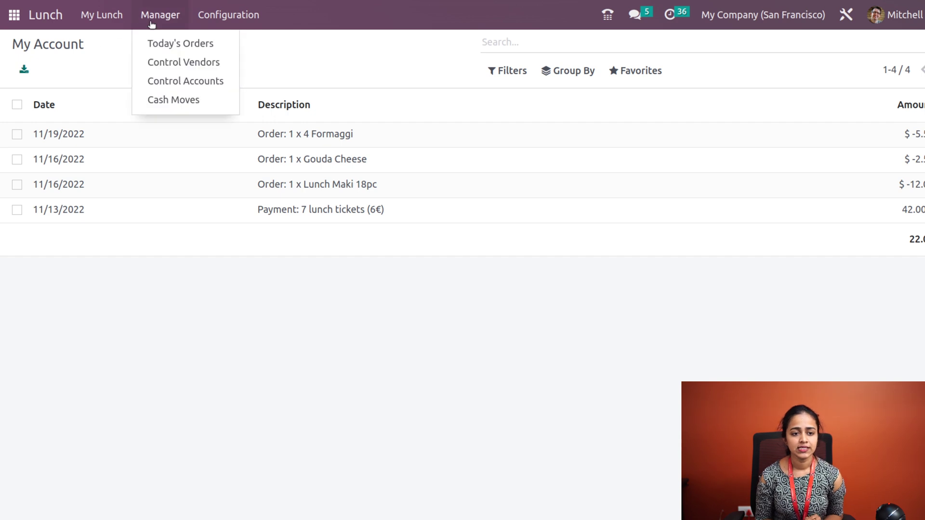
click(169, 45)
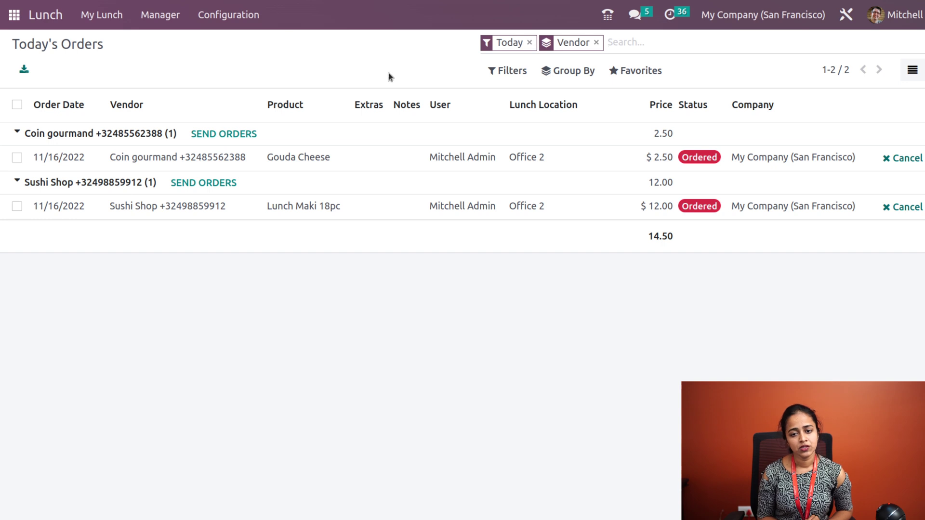
click(494, 72)
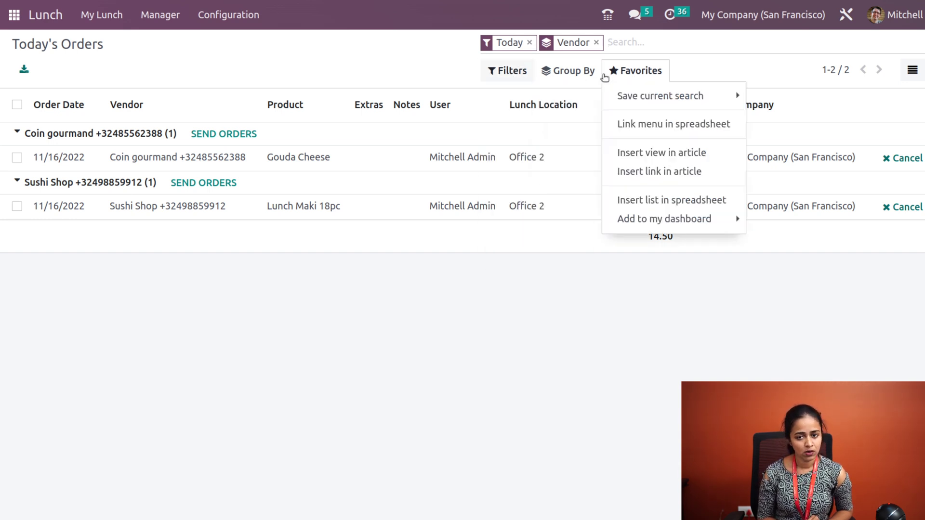
mouse_move(509, 67)
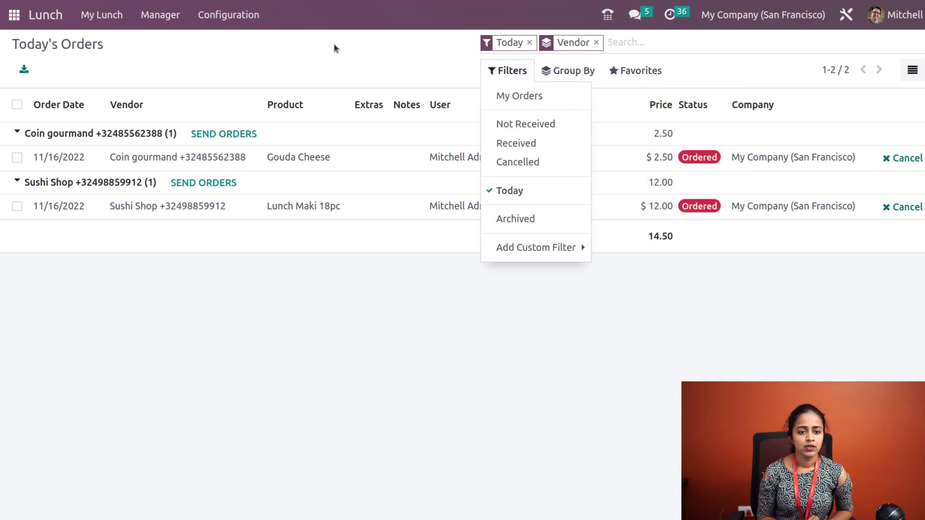
Step: Examine the Control Vendors order list, and expand the administrator's entries in Control Accounts
click(169, 23)
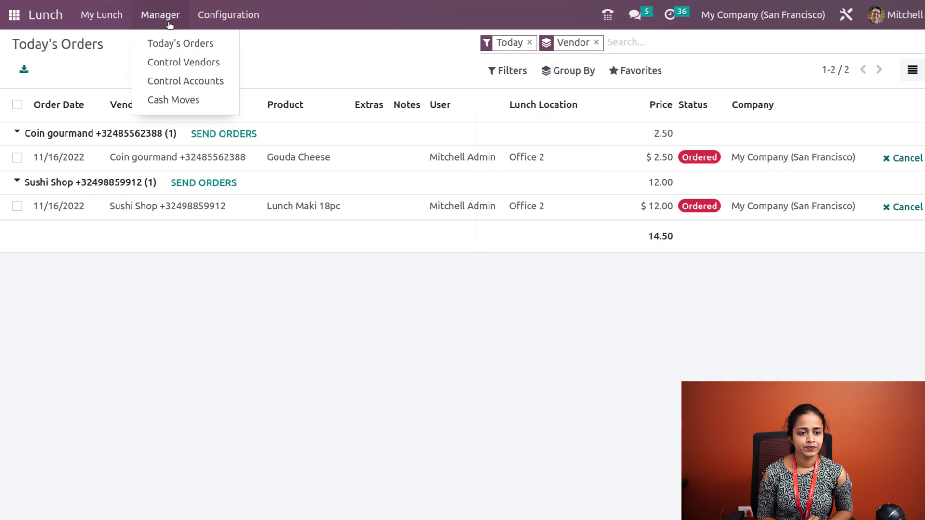
click(163, 72)
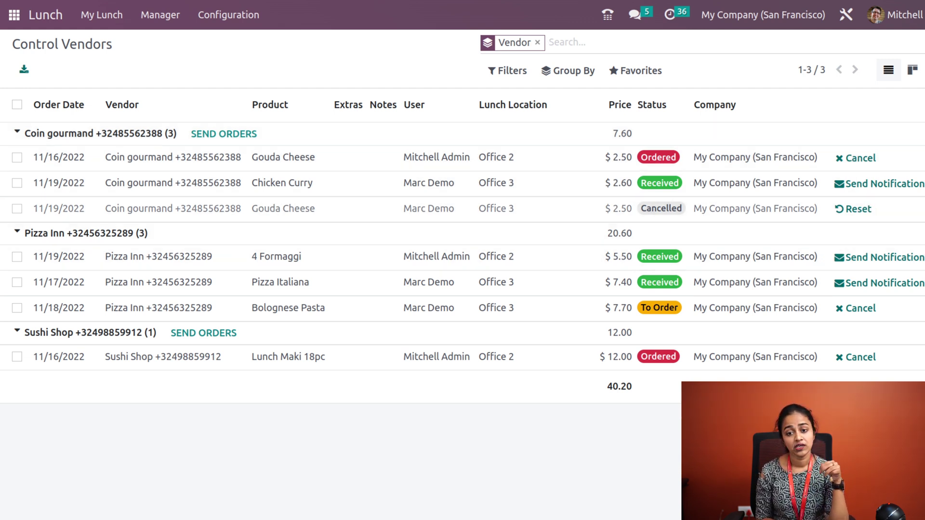
click(145, 15)
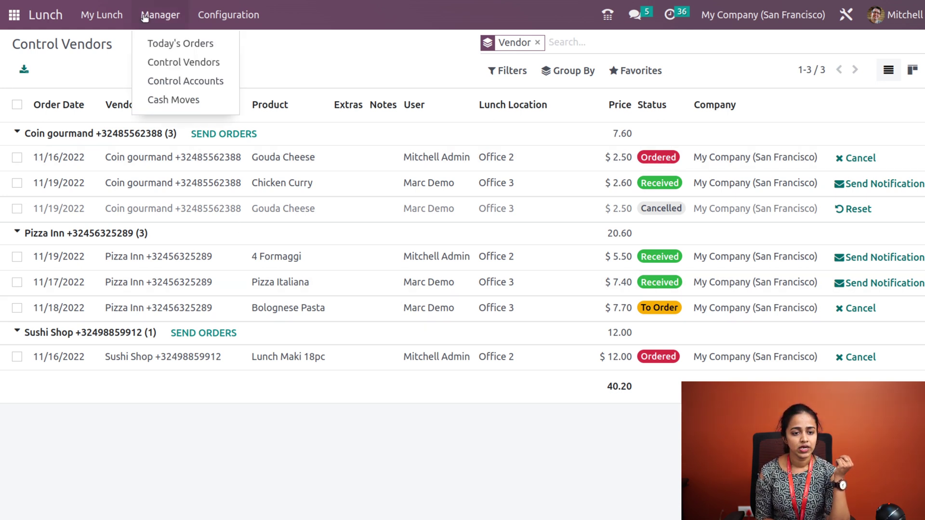
click(167, 85)
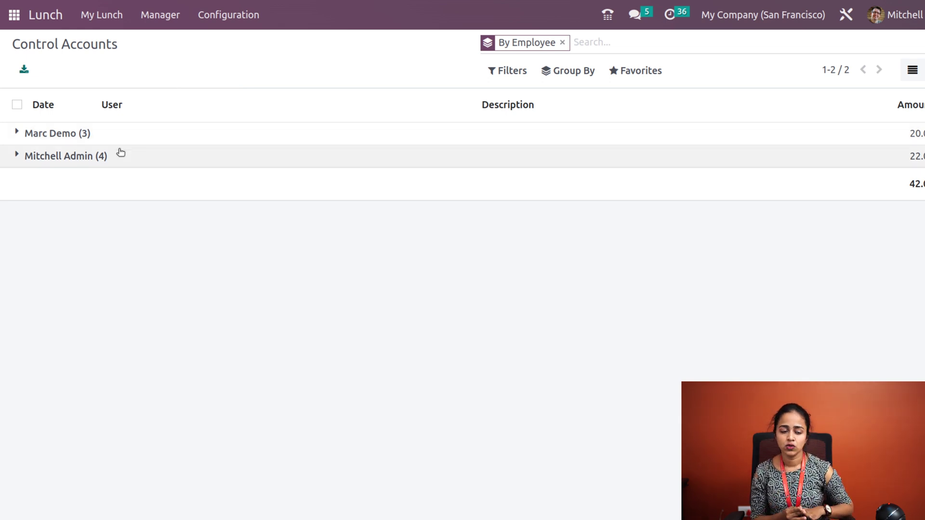
click(15, 156)
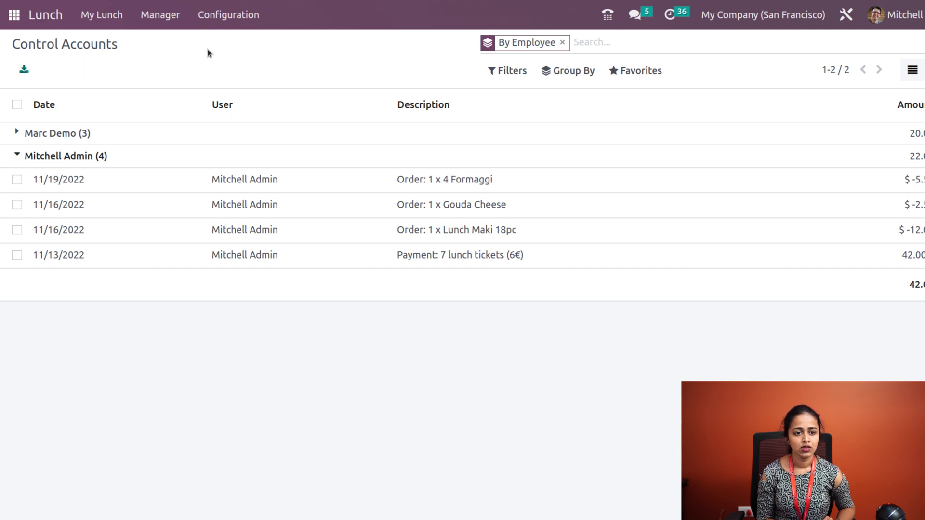
Step: Create a $10.00 cash move for the administrator without a description, save it, and return to the cash moves list
click(242, 24)
mouse_move(145, 12)
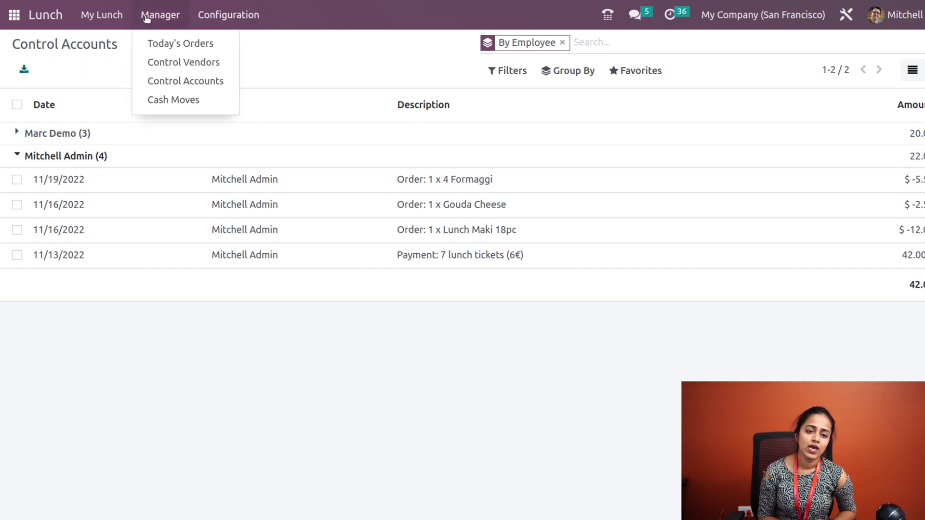
click(160, 99)
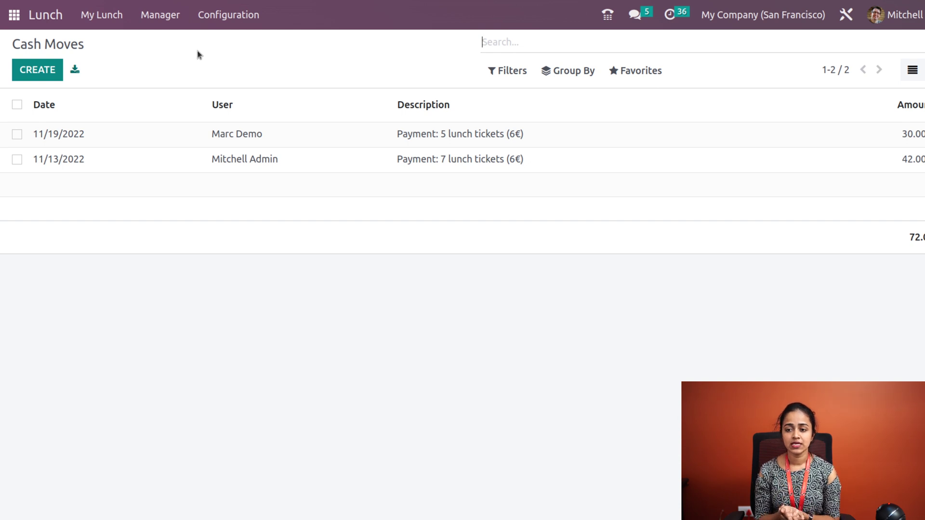
click(29, 70)
click(138, 146)
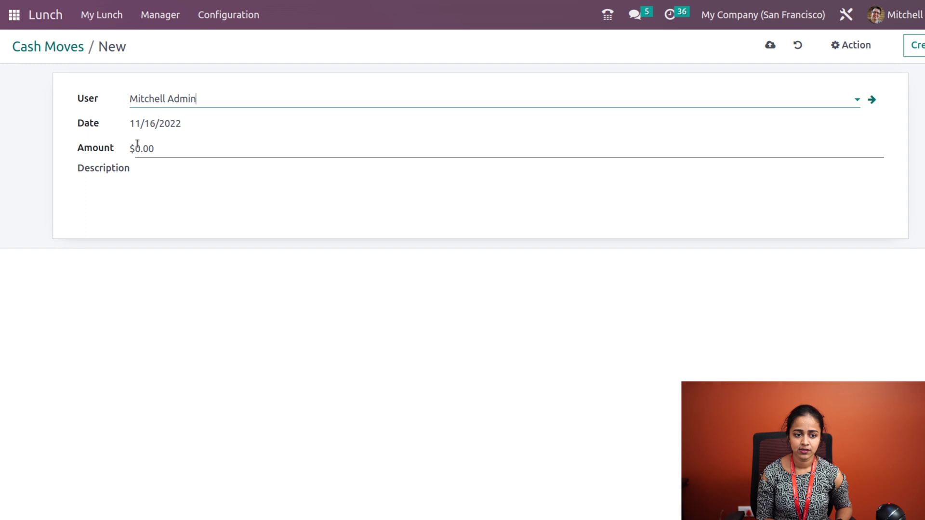
text(10)
click(124, 194)
click(767, 51)
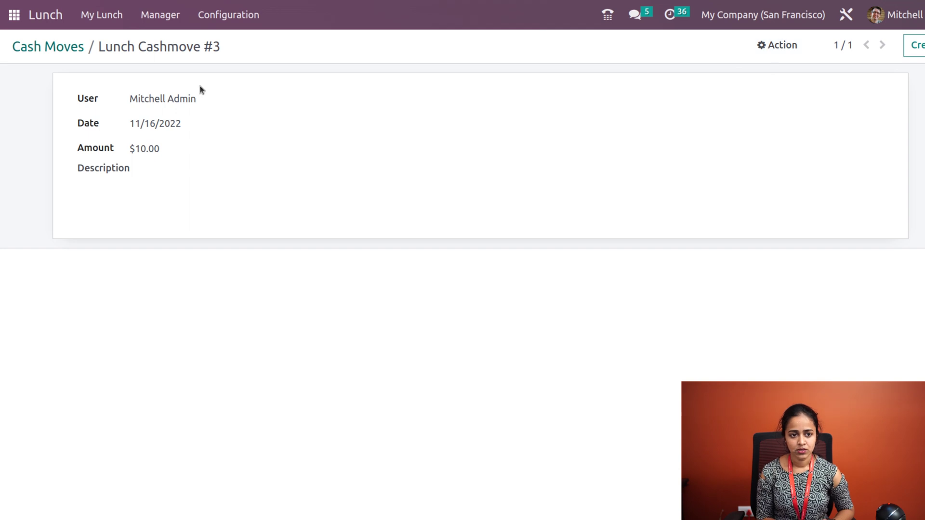
click(40, 47)
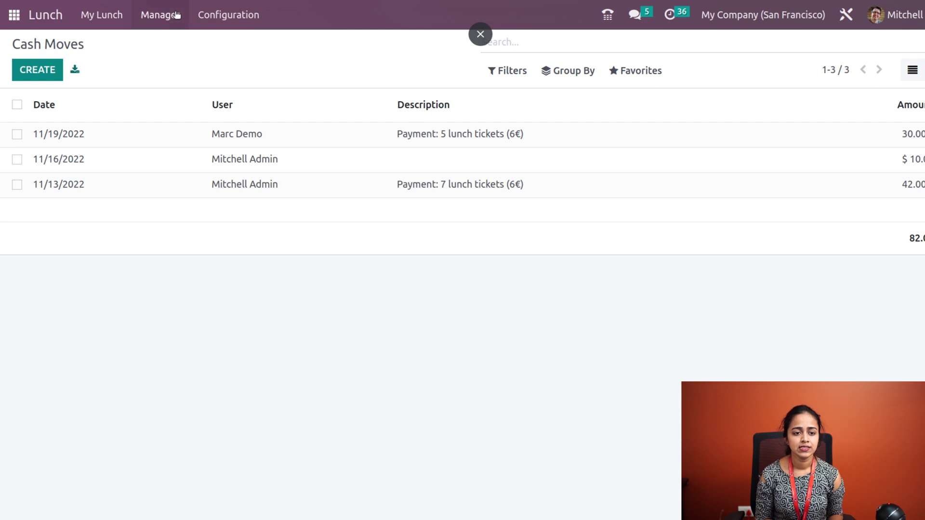
Step: Set the maximum lunch overdraft for employees to $100.00 in the lunch settings
click(249, 18)
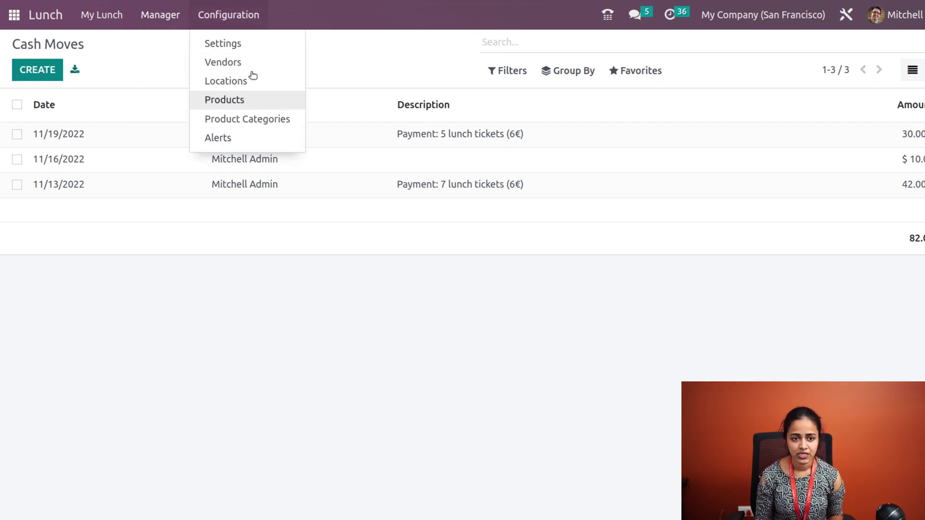
click(258, 44)
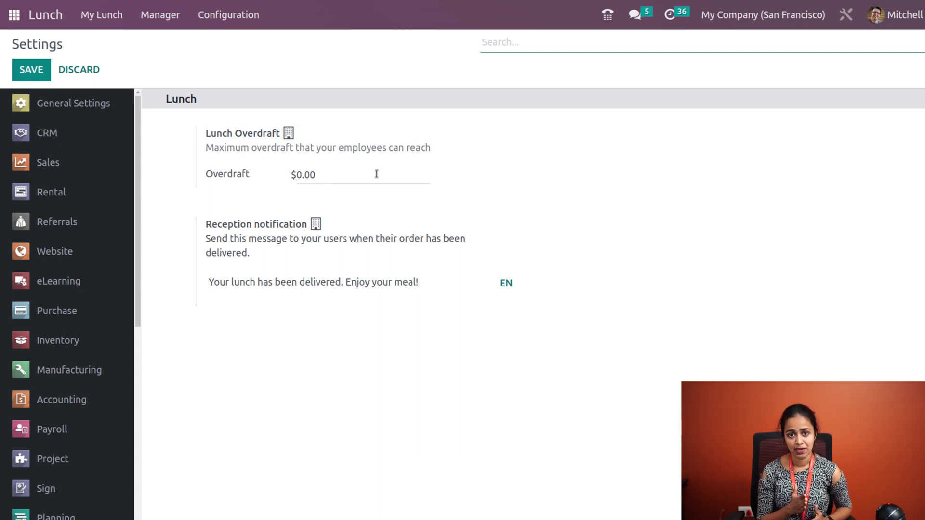
click(300, 173)
key(BackSpace)
text(100)
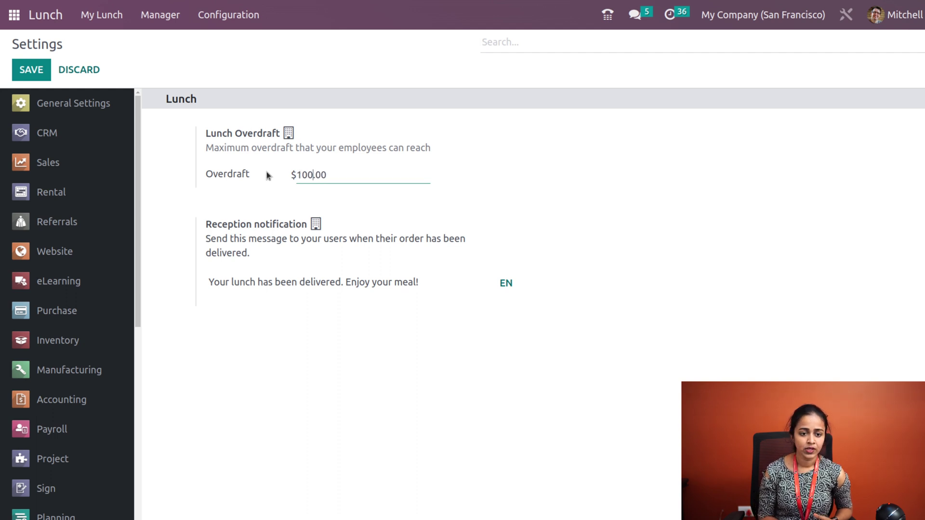
click(227, 192)
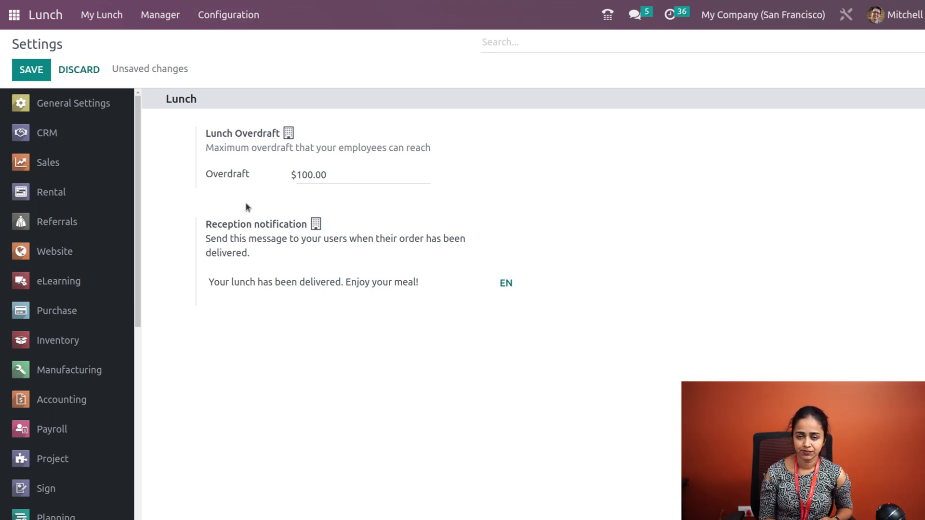
Step: Start a new lunch vendor record named burger hut
click(227, 14)
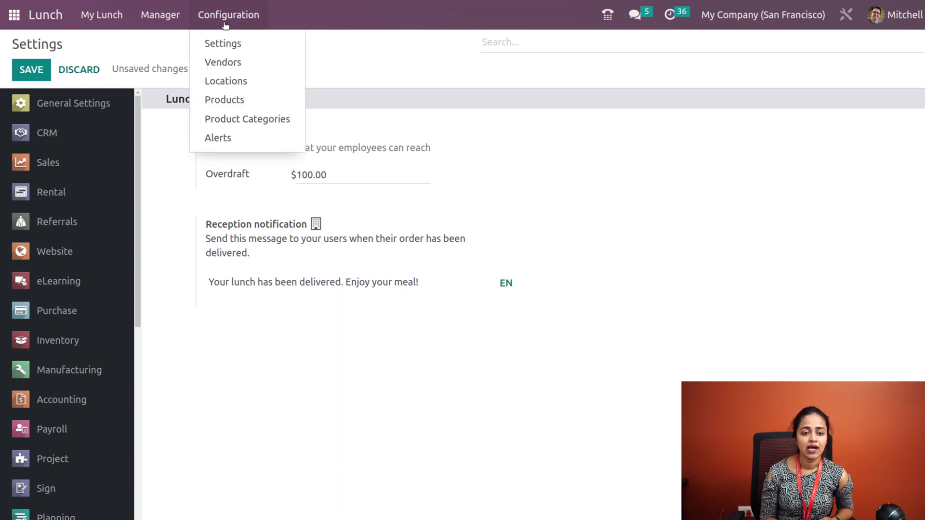
click(223, 63)
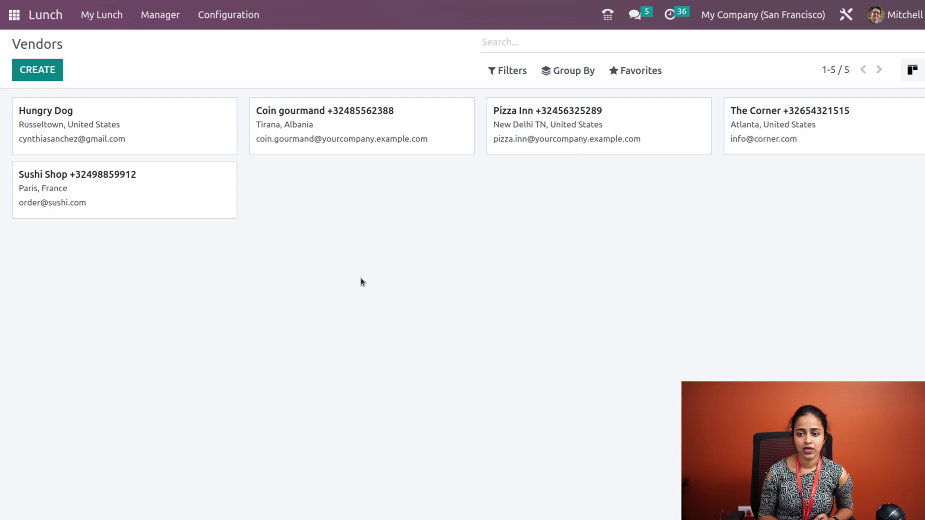
click(57, 77)
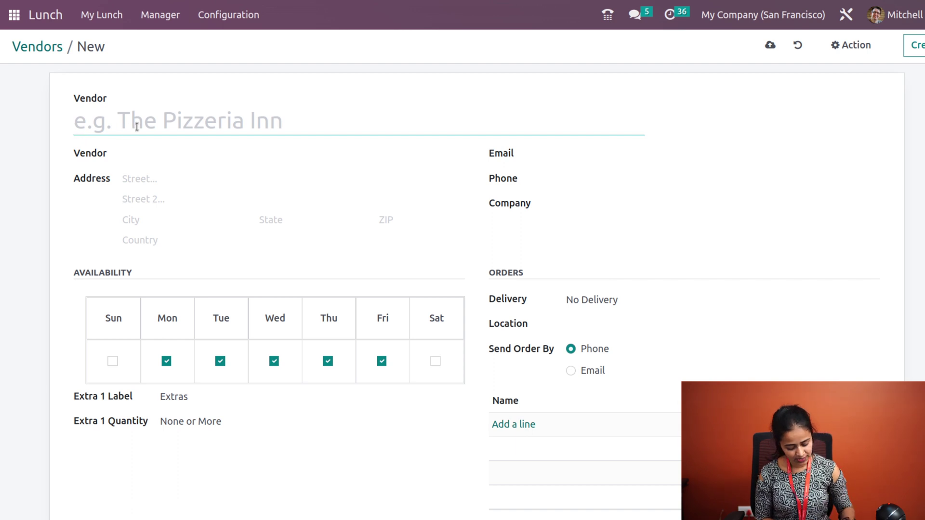
text(bu)
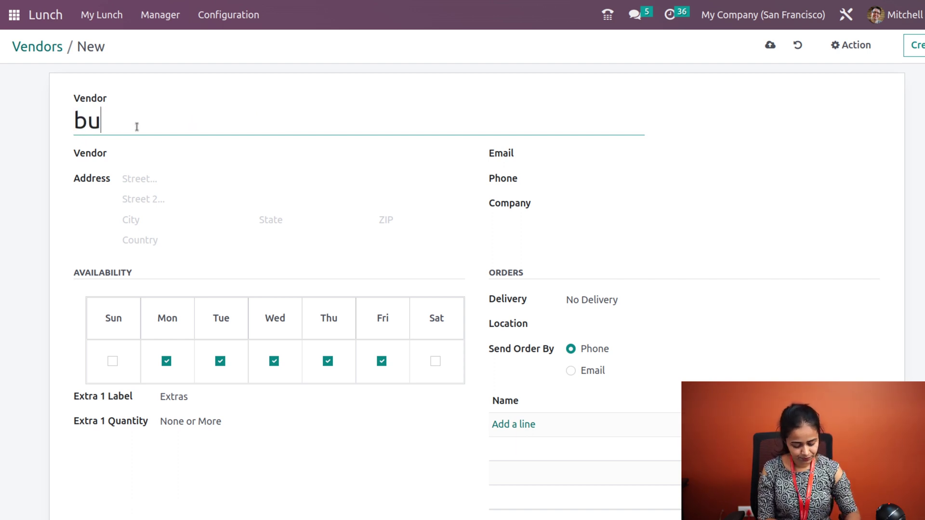
text(rger hut)
Step: Link the new vendor to an existing contact and enter the vendor's phone number
click(145, 151)
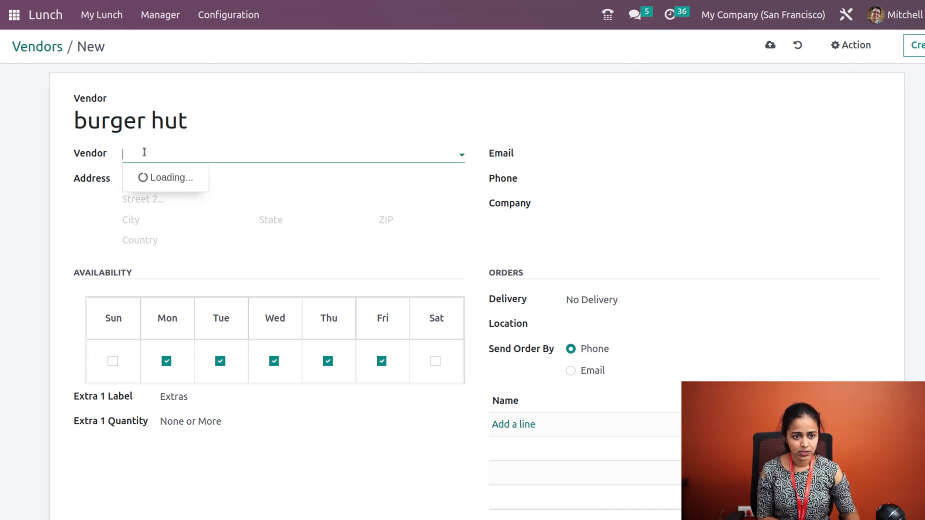
click(175, 178)
click(175, 179)
click(674, 178)
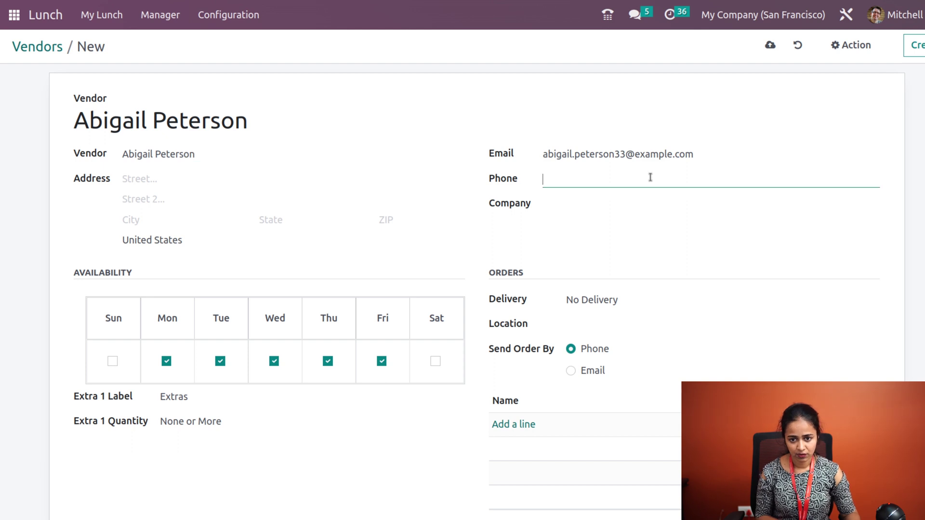
text(111111111)
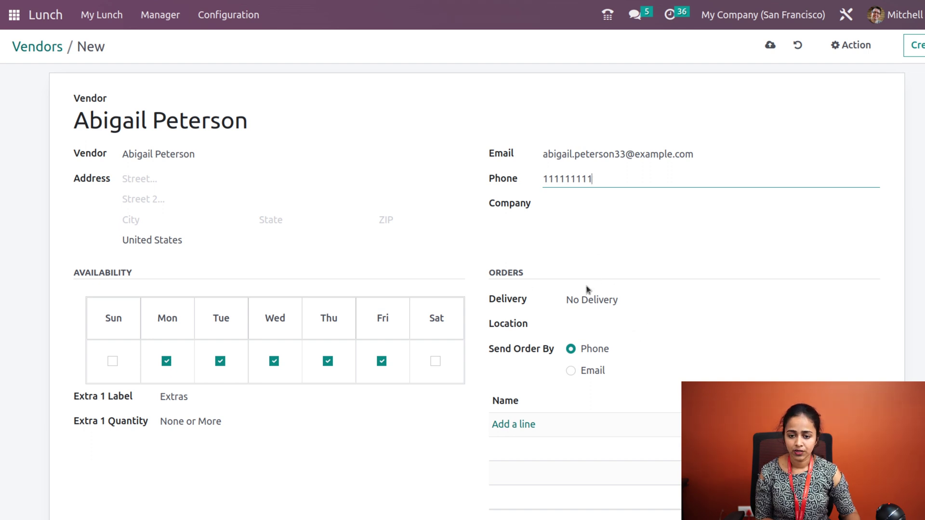
Step: Set the new vendor's order delivery option to Delivery and check the available locations without choosing one
scroll(587, 290, down, 2)
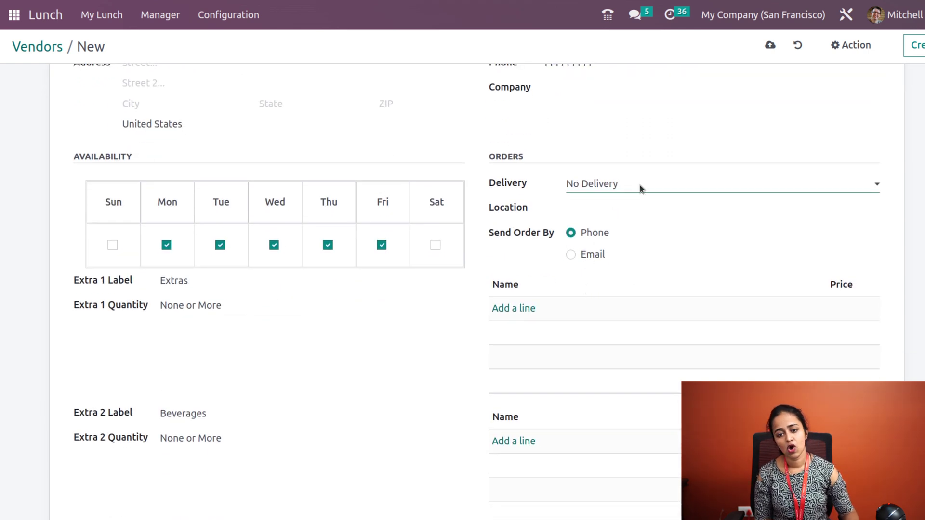
click(612, 211)
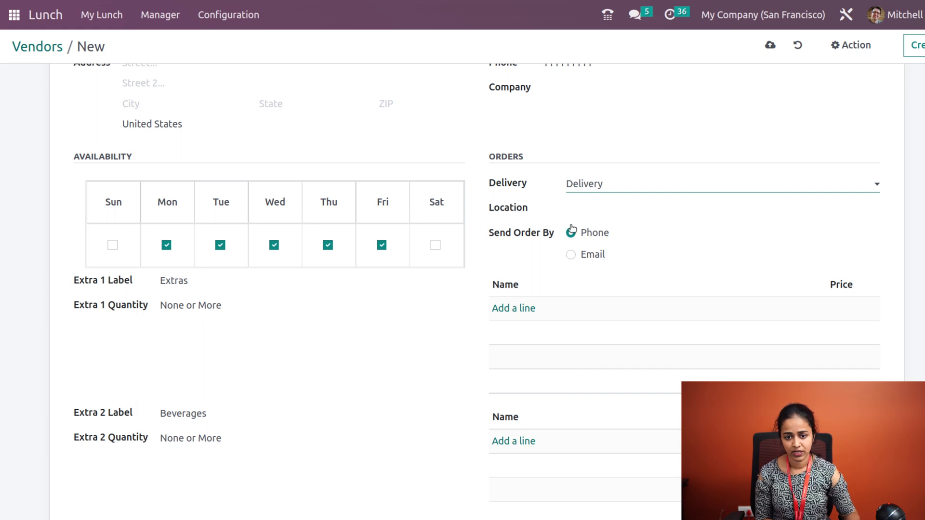
click(583, 209)
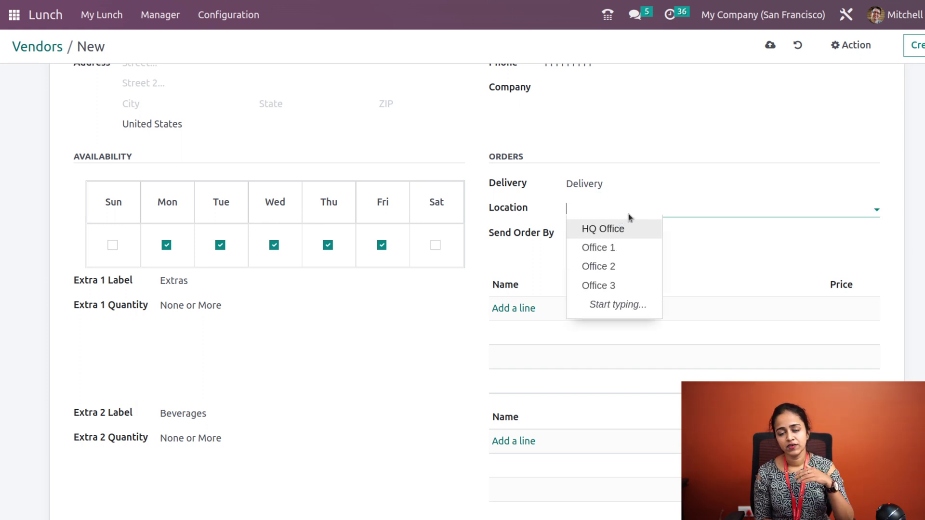
click(704, 244)
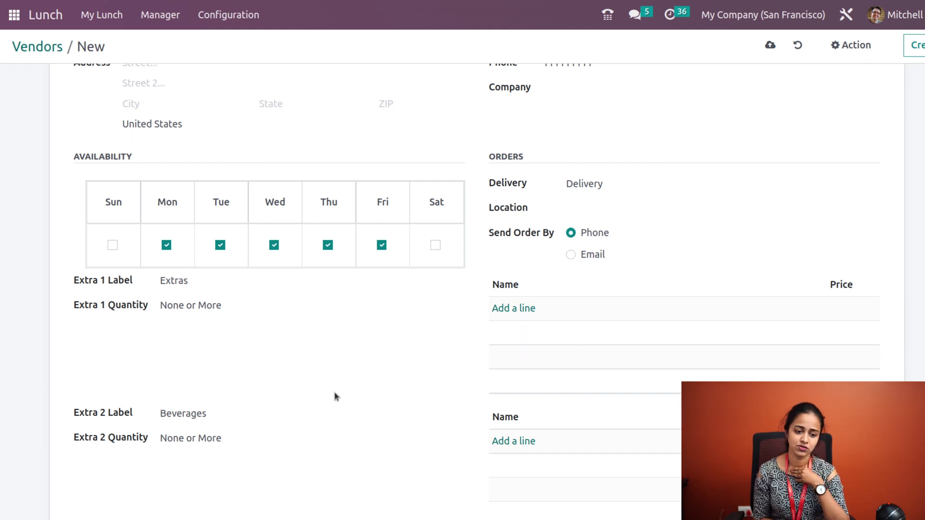
Step: Review the extras, beverages and third extra sections of the vendor form, and discard the unsaved vendor
scroll(328, 406, down, 6)
scroll(326, 408, up, 7)
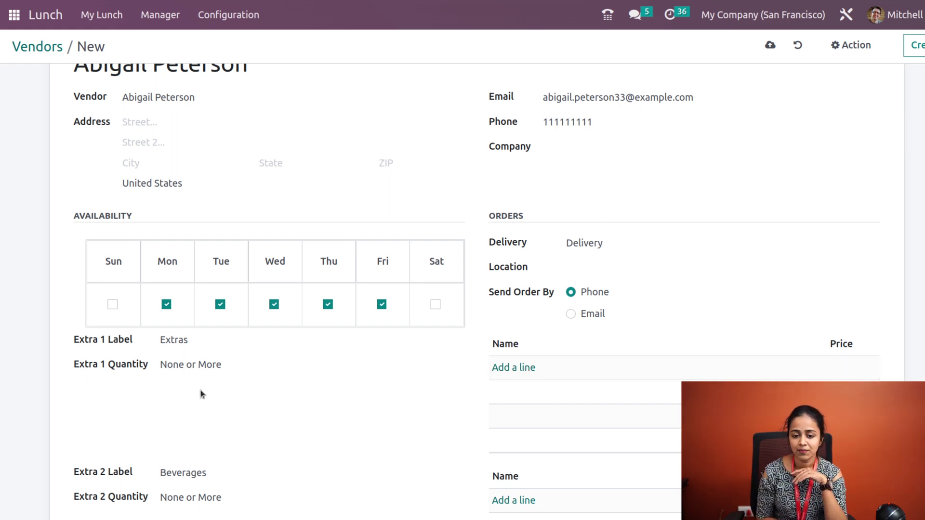
click(512, 368)
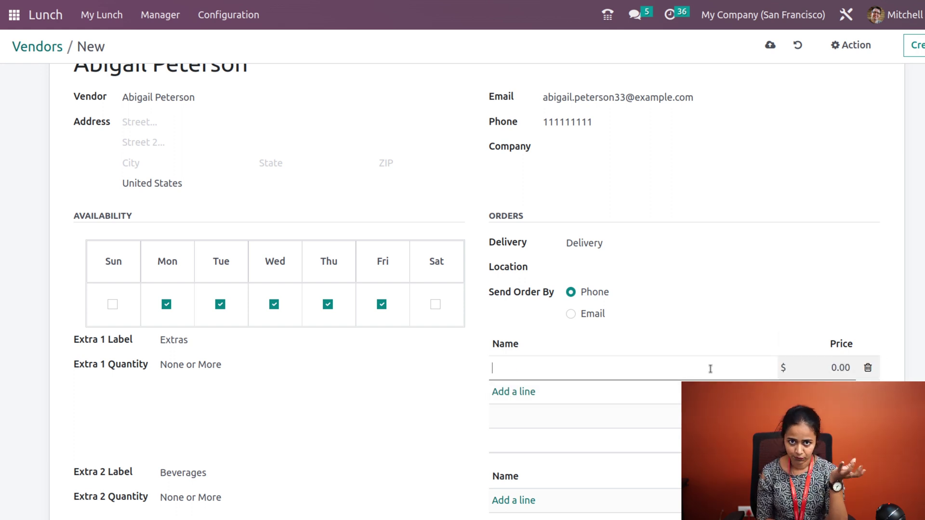
click(369, 409)
scroll(368, 409, down, 5)
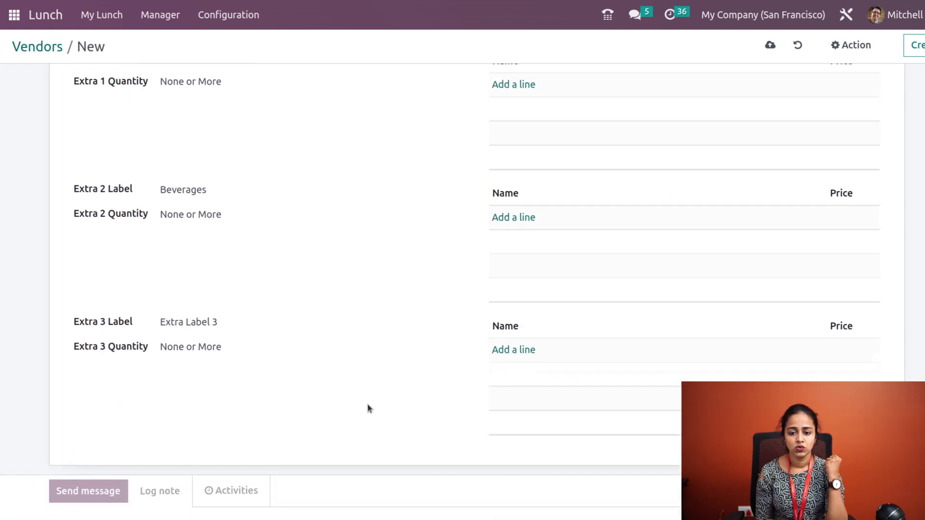
scroll(369, 408, up, 5)
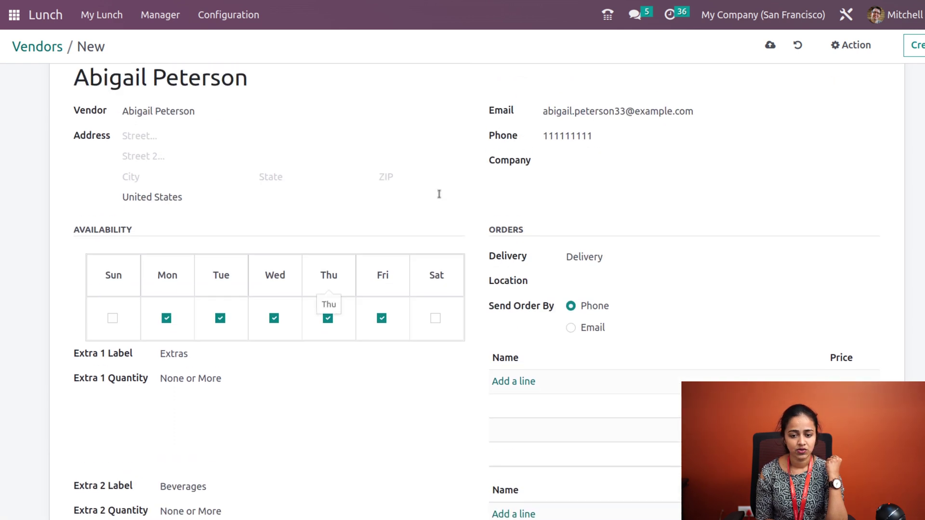
scroll(585, 477, down, 5)
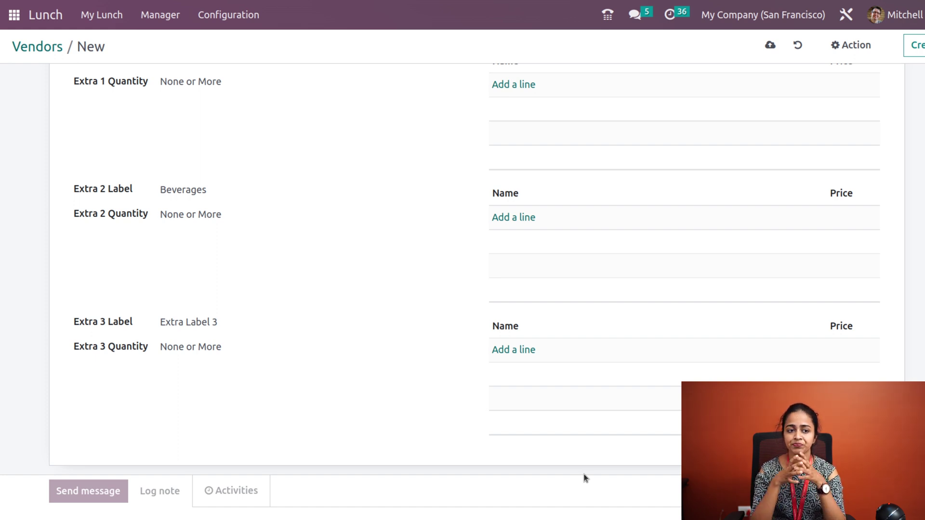
scroll(585, 478, up, 5)
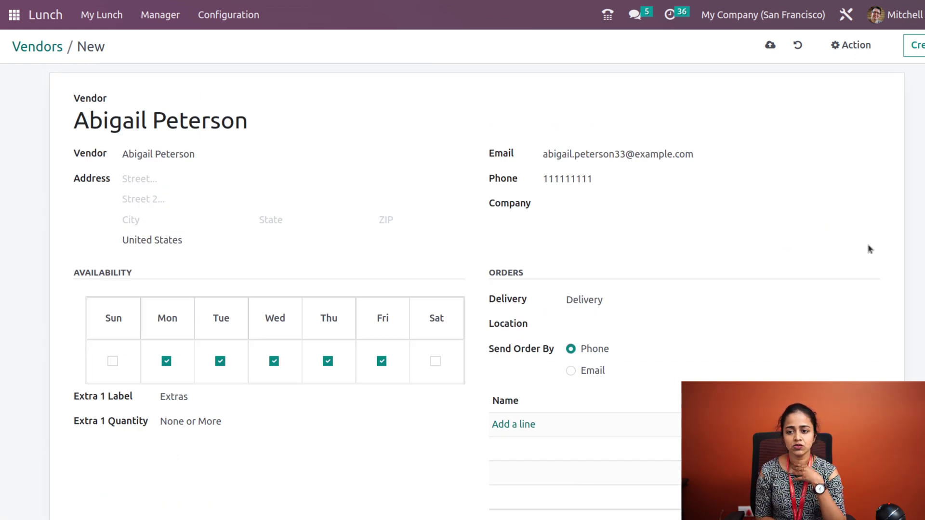
click(809, 46)
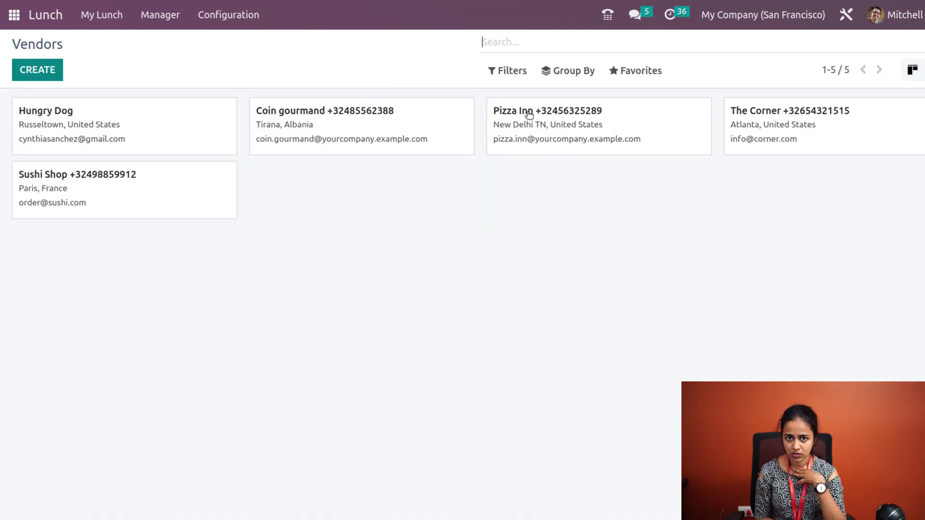
Step: Add a lunch location named office 4 for My Company (San Francisco) and save it
click(218, 14)
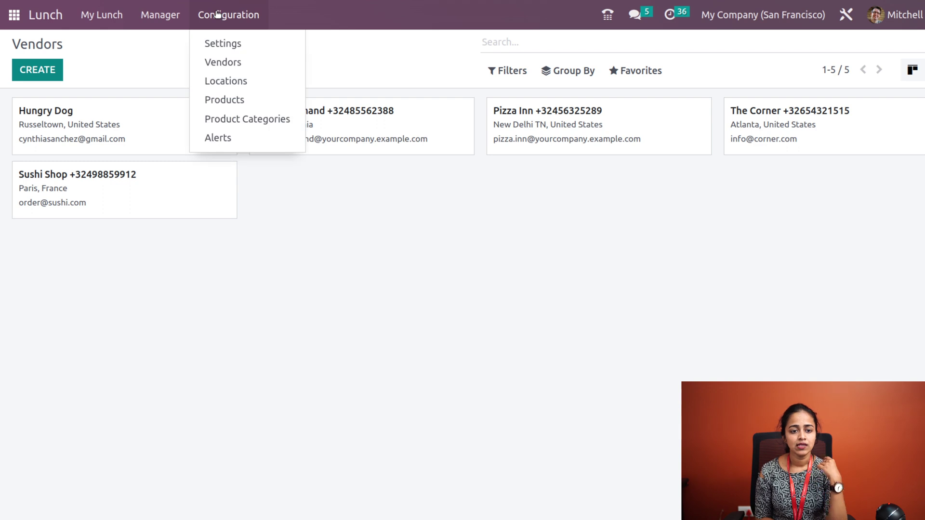
click(231, 86)
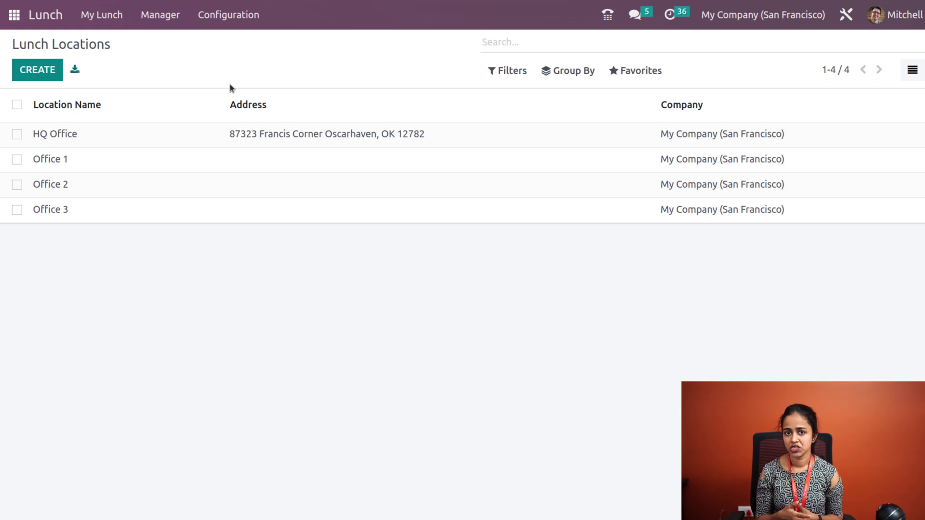
click(31, 70)
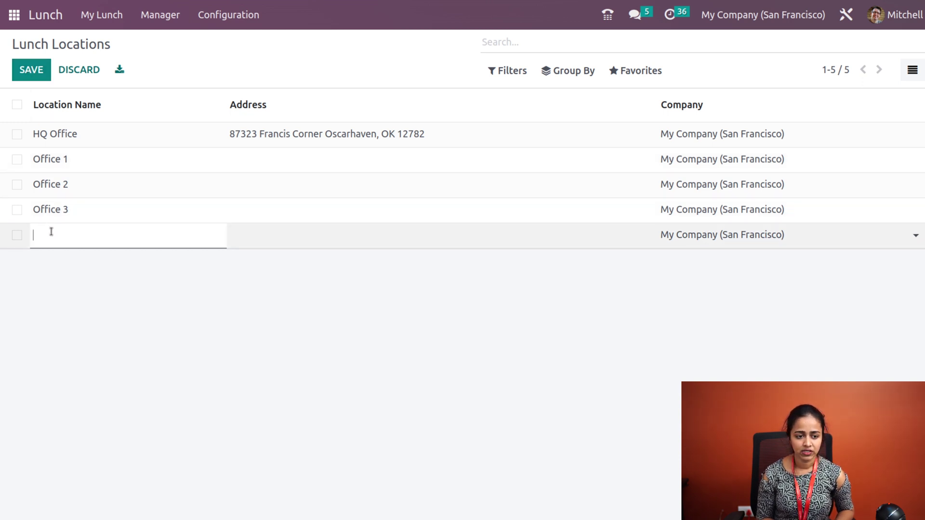
text(o)
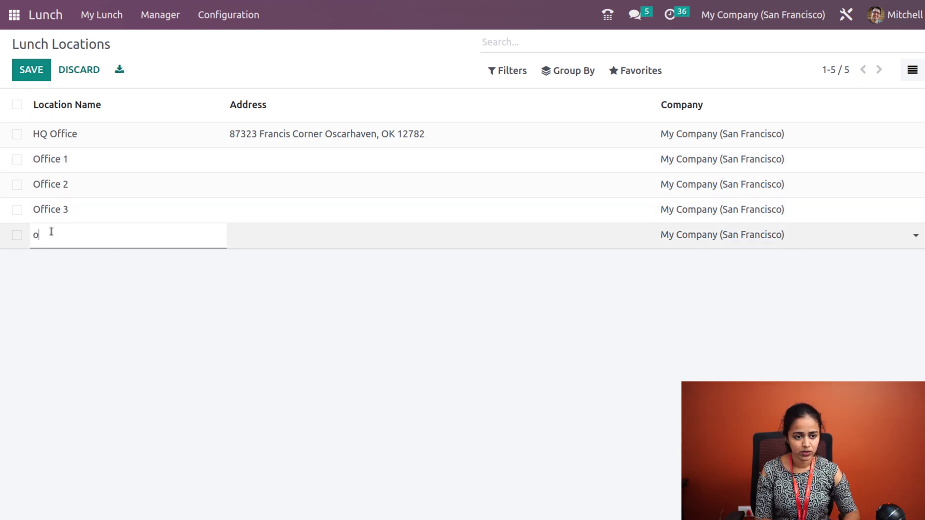
text(ffi)
text(ce 4)
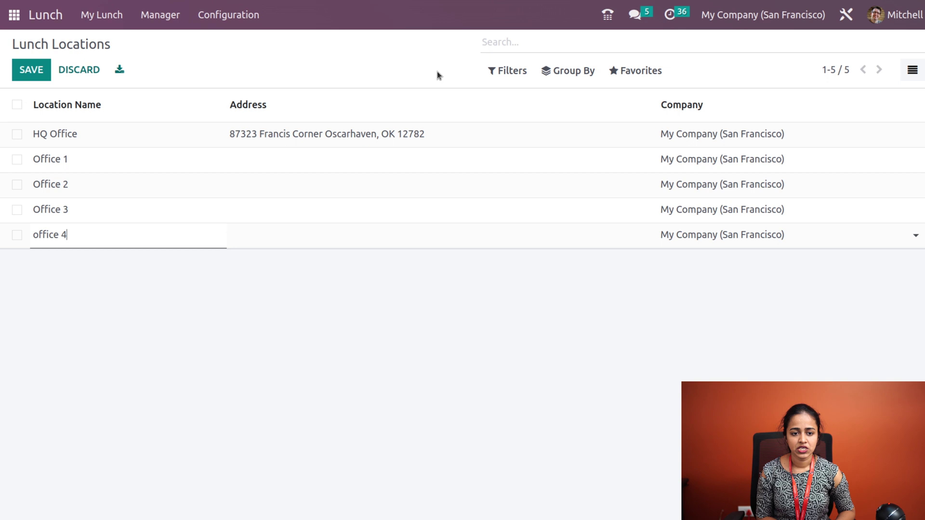
key(ctrl+a)
click(408, 302)
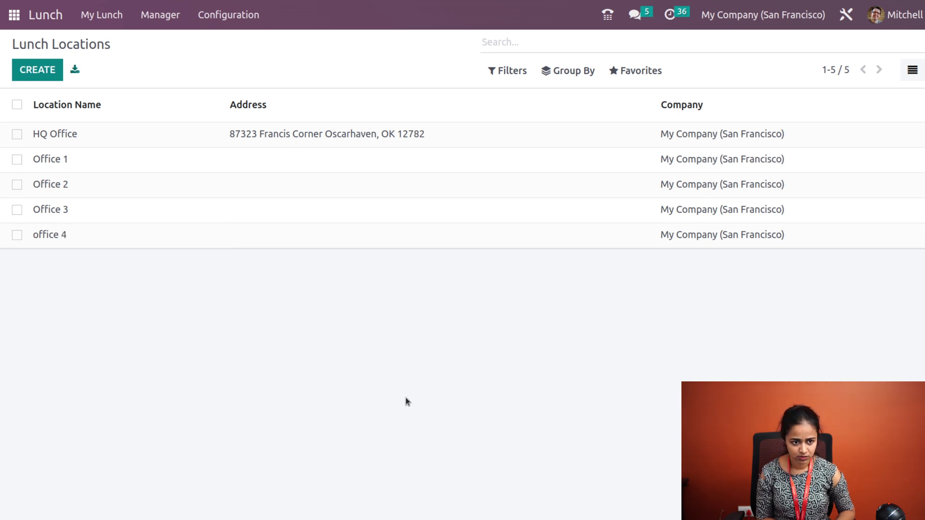
Step: Review the lunch products list and the fields of a blank new product form, and discard the unsaved product
click(228, 15)
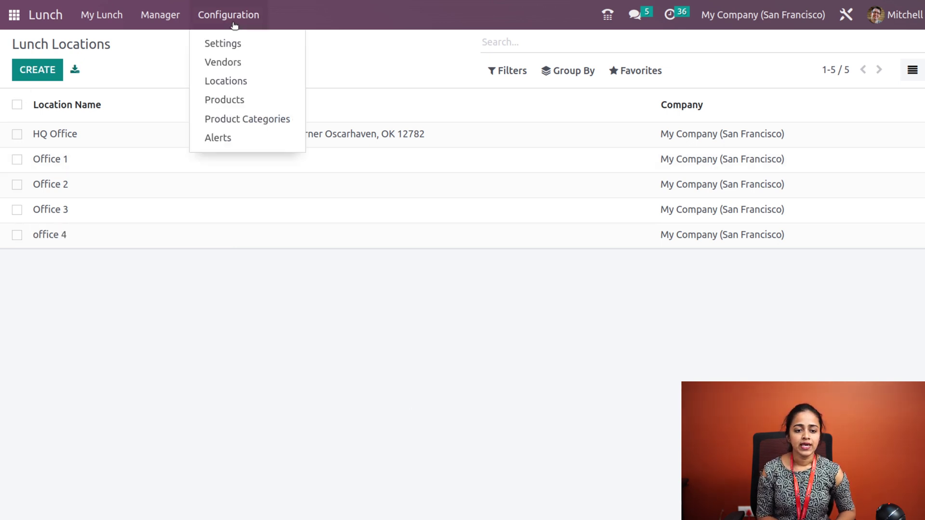
click(236, 102)
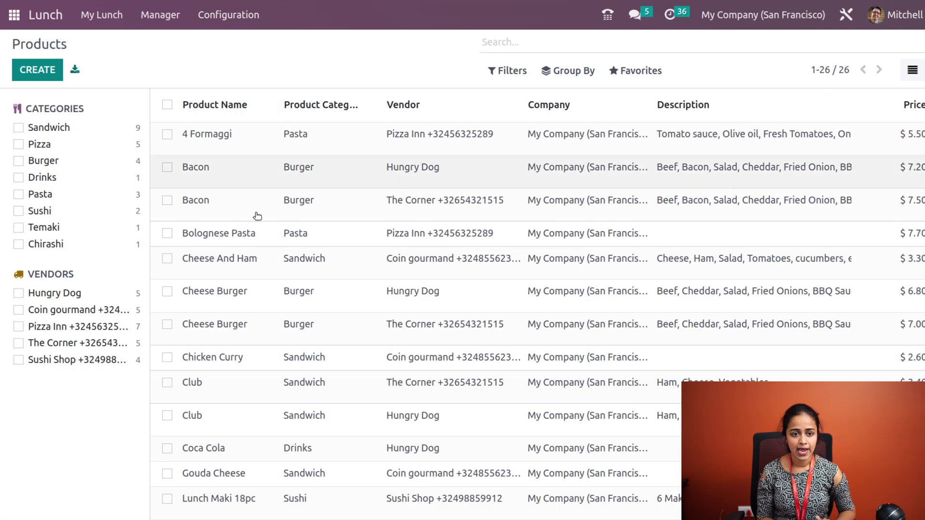
scroll(283, 337, down, 5)
scroll(282, 338, up, 5)
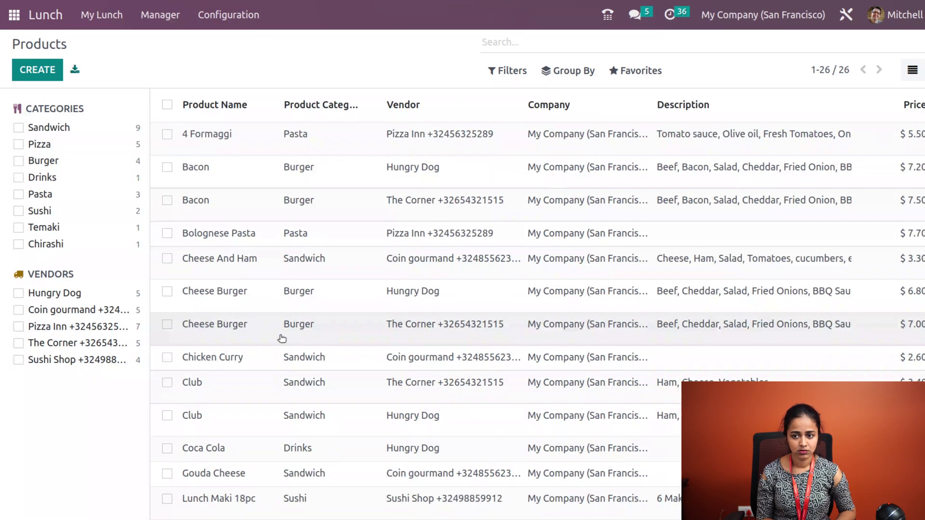
click(37, 72)
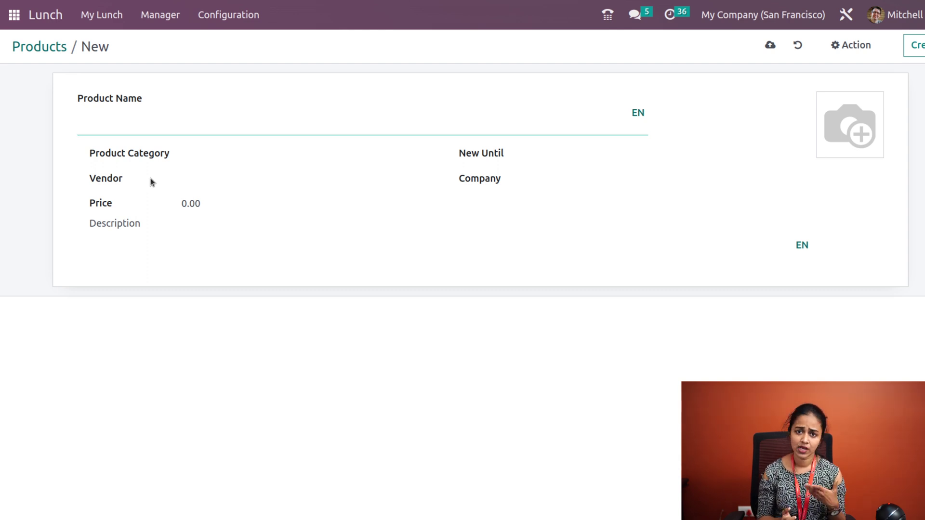
click(797, 47)
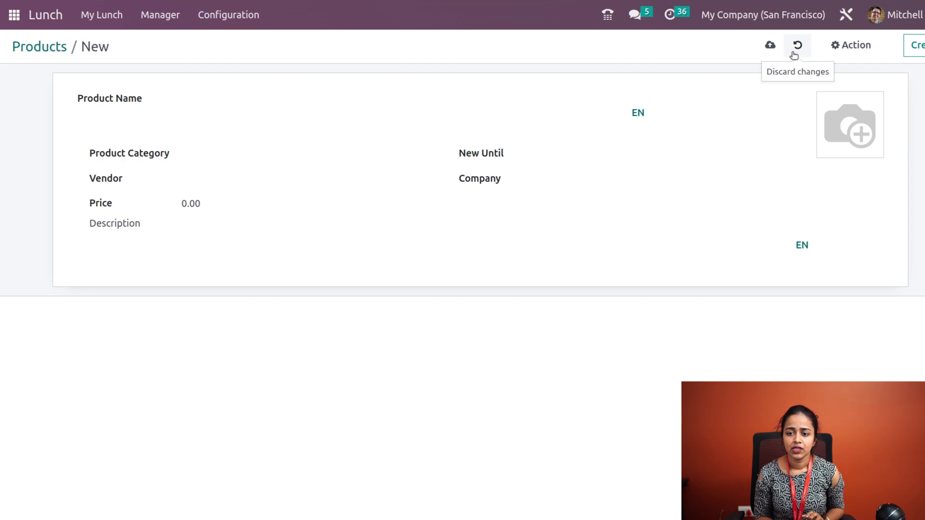
click(54, 47)
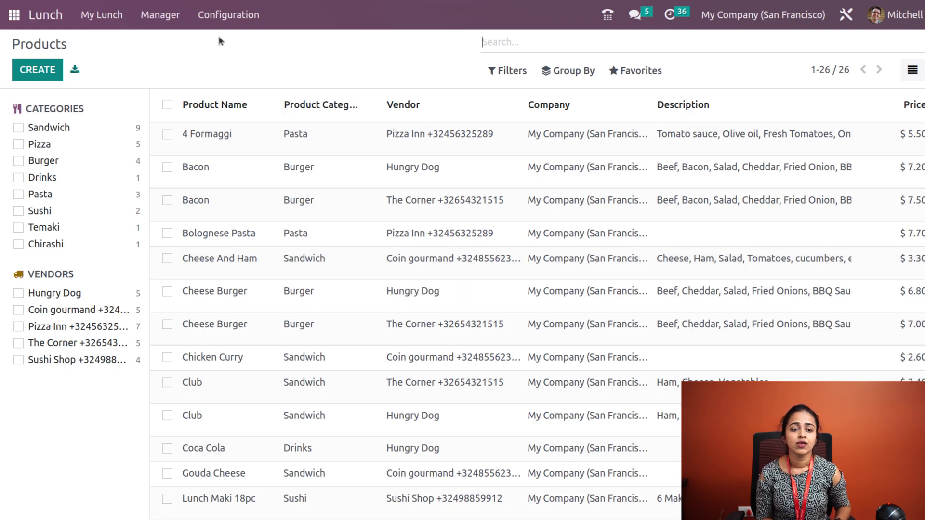
Step: Add a lunch product category named rice, save it and return to the product categories list
click(217, 16)
click(235, 119)
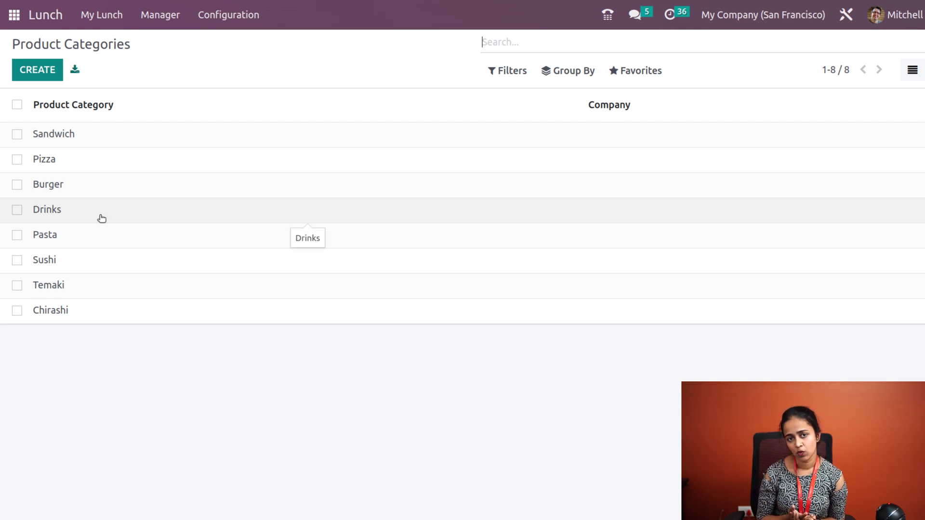
click(43, 71)
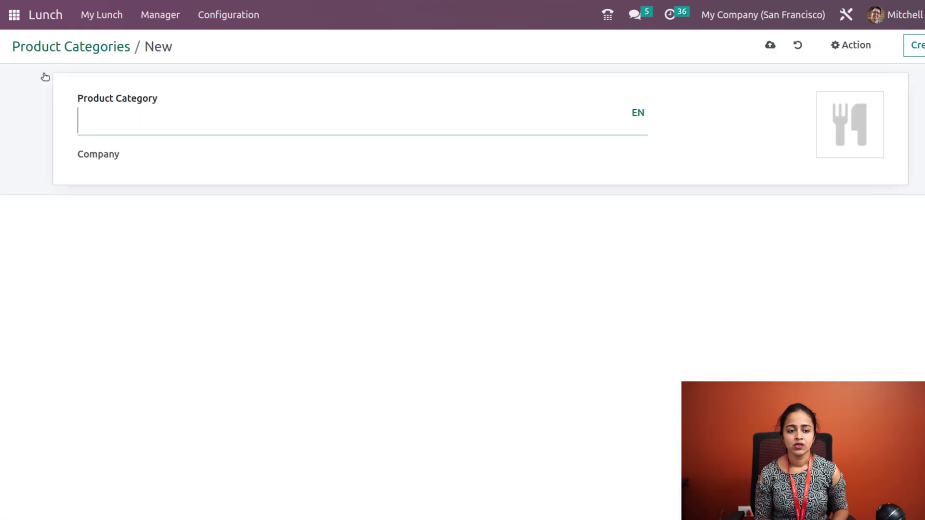
text(rice)
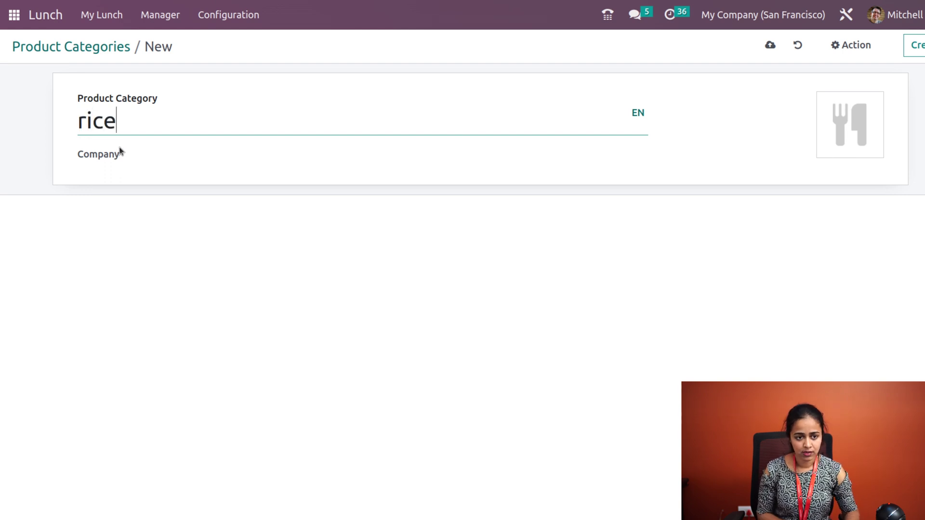
click(770, 45)
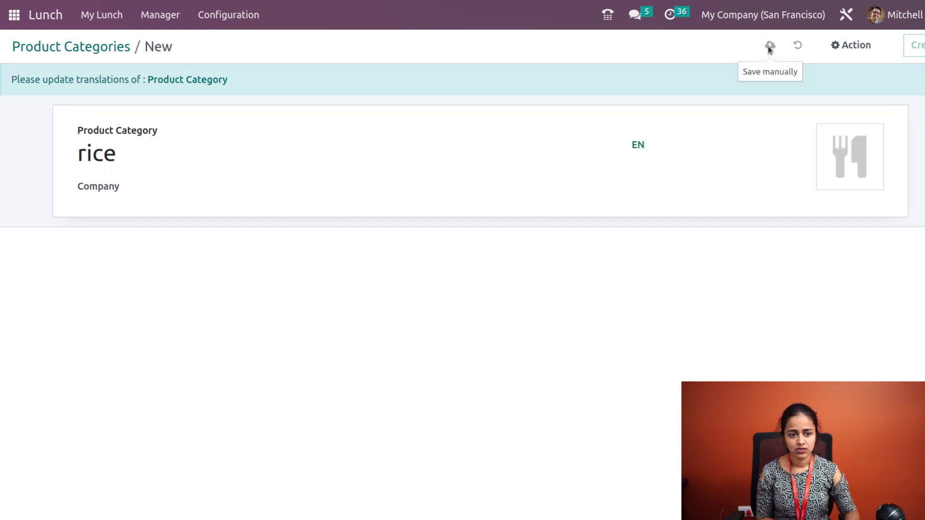
click(100, 51)
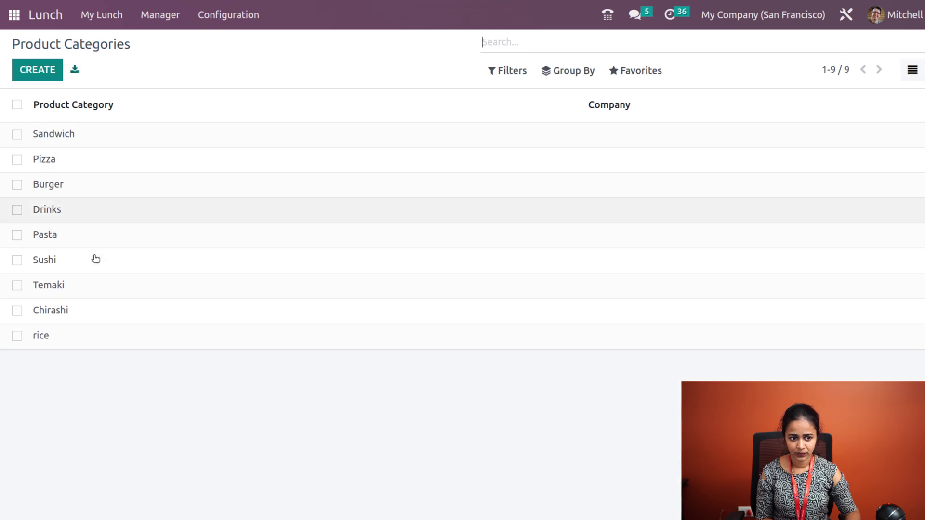
Step: Return from the product categories to the Order Your Lunch page
click(210, 16)
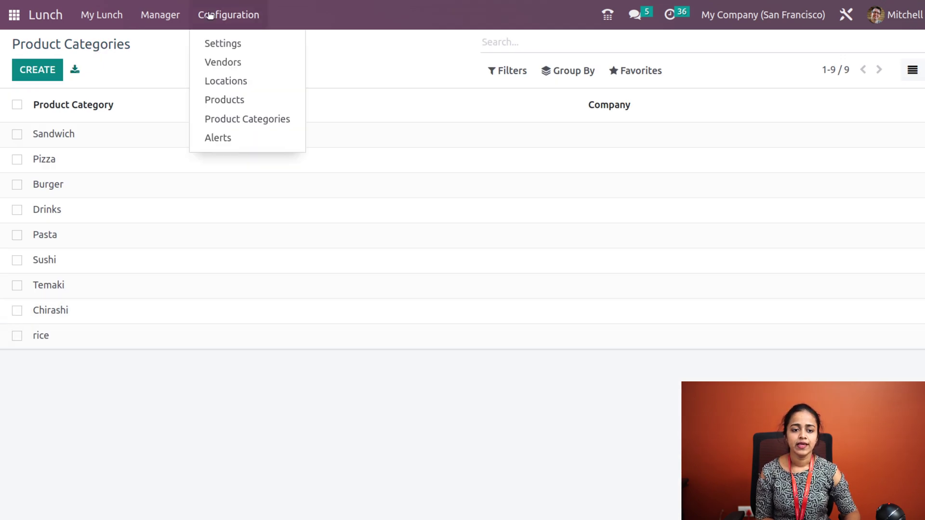
click(349, 77)
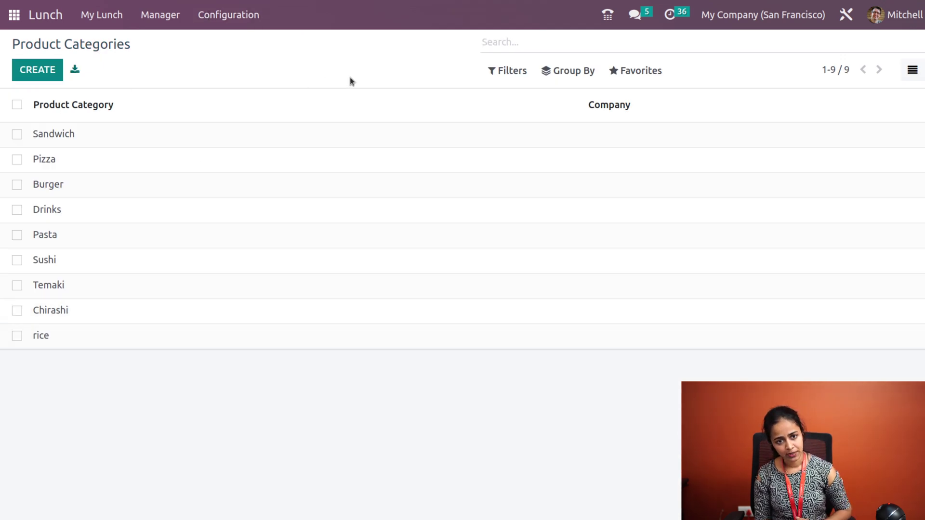
click(50, 20)
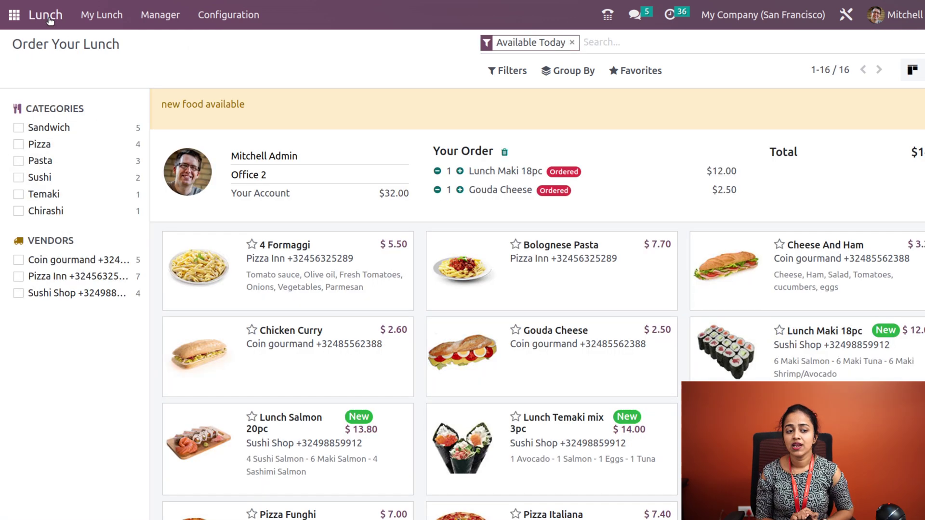